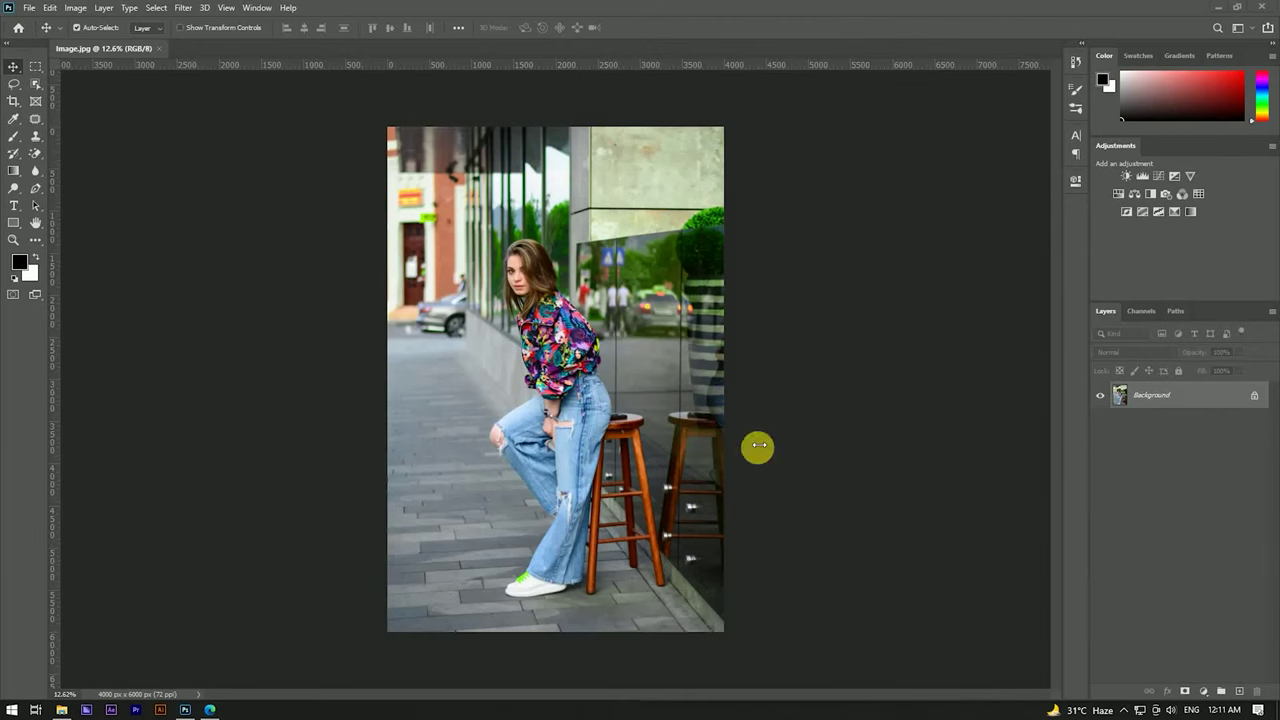
# - Duplicate the Background layer to create a Background copy layer above it
pyautogui.click(707, 367)
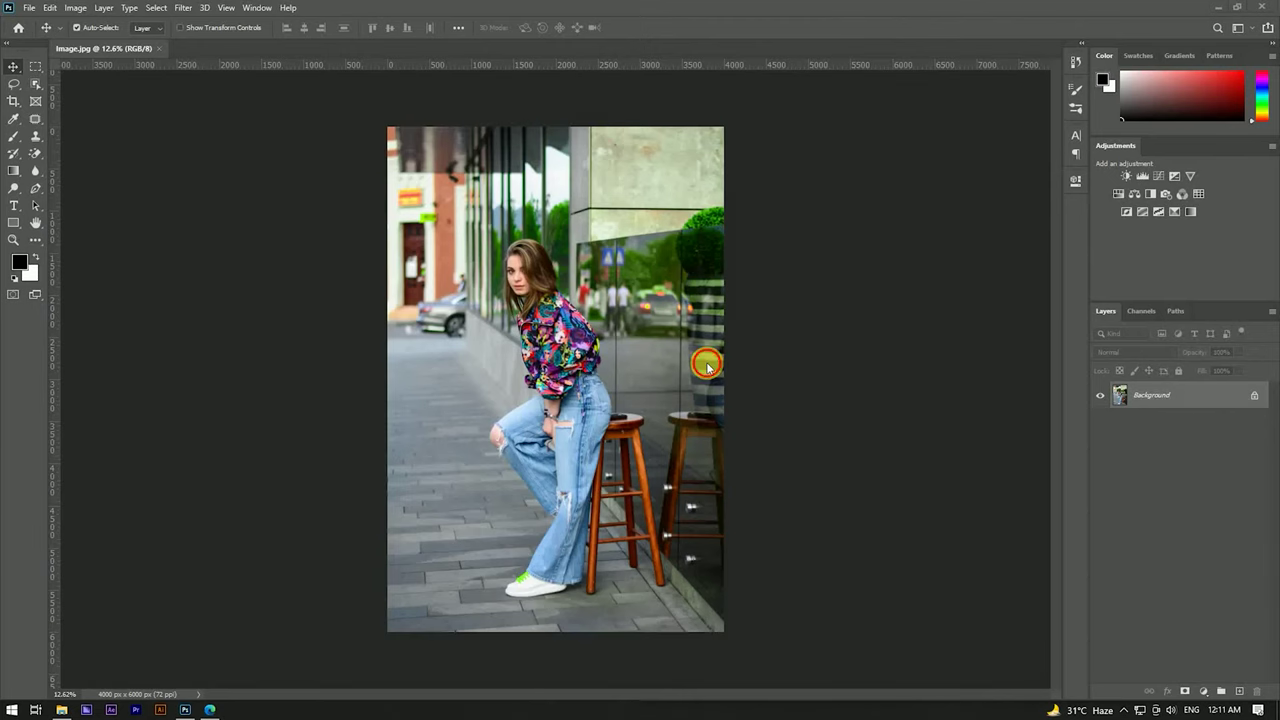
pyautogui.scroll(2, 707, 367)
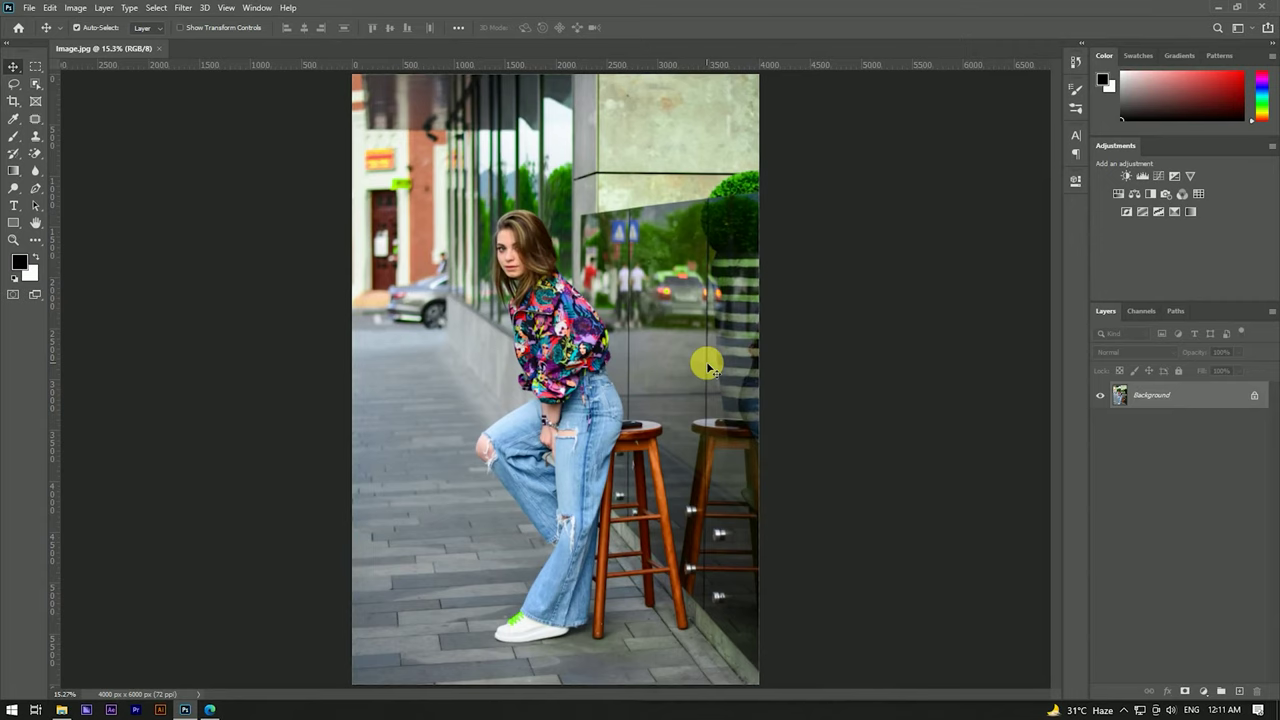
pyautogui.scroll(1, 508, 245)
pyautogui.scroll(3, 508, 250)
pyautogui.scroll(-2, 508, 250)
pyautogui.scroll(-1, 520, 255)
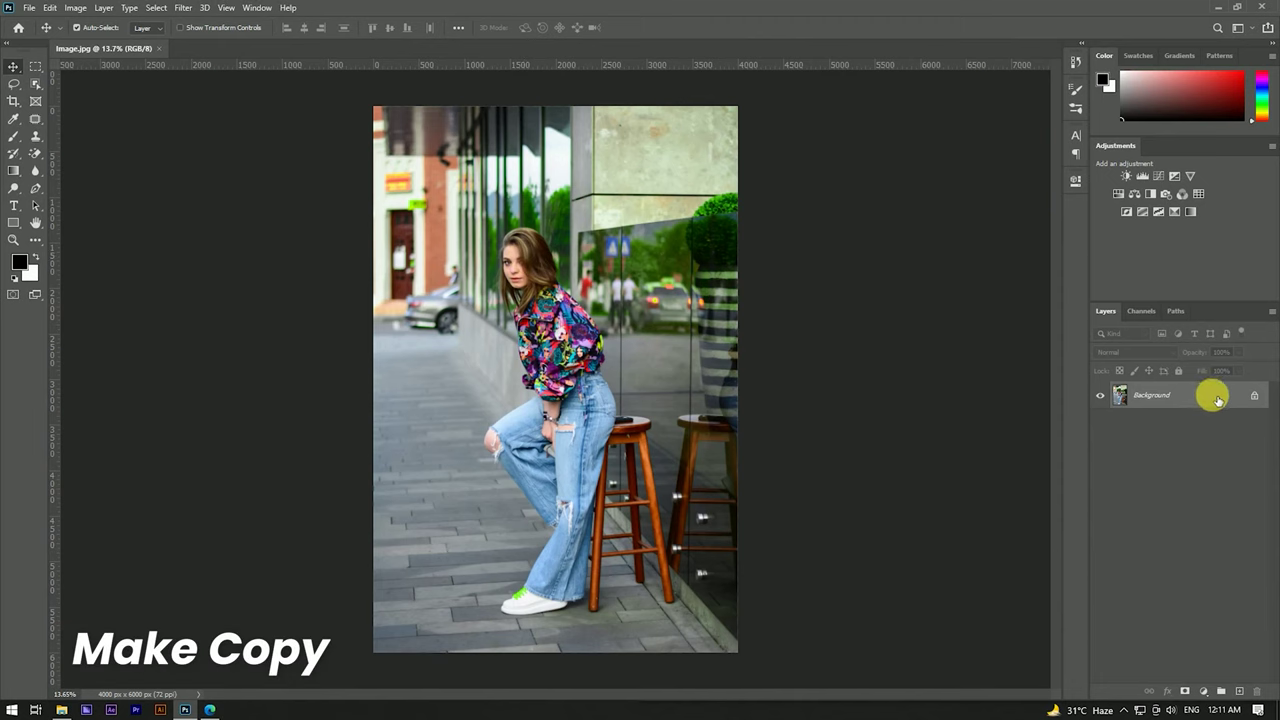
pyautogui.moveTo(1218, 410); pyautogui.dragTo(1240, 691)
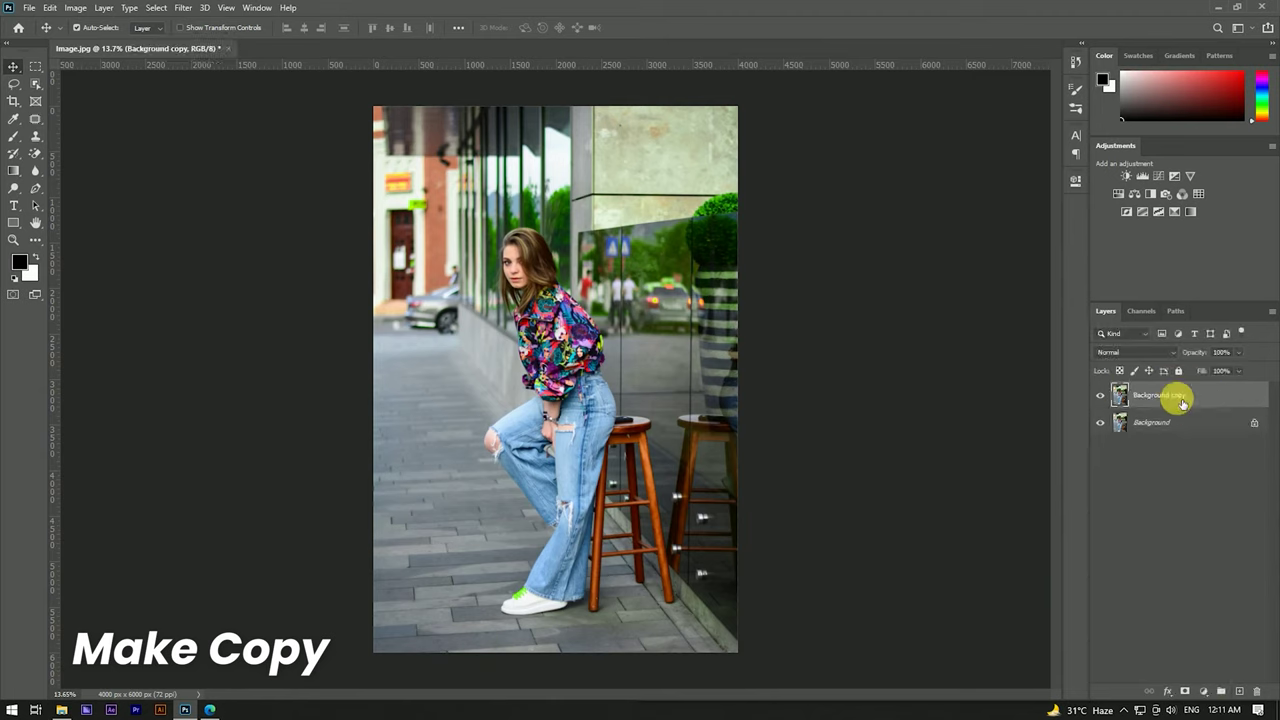
# - Add a Color Balance layer with midtones Cyan -84, Magenta -14 and Blue +21
pyautogui.click(1204, 691)
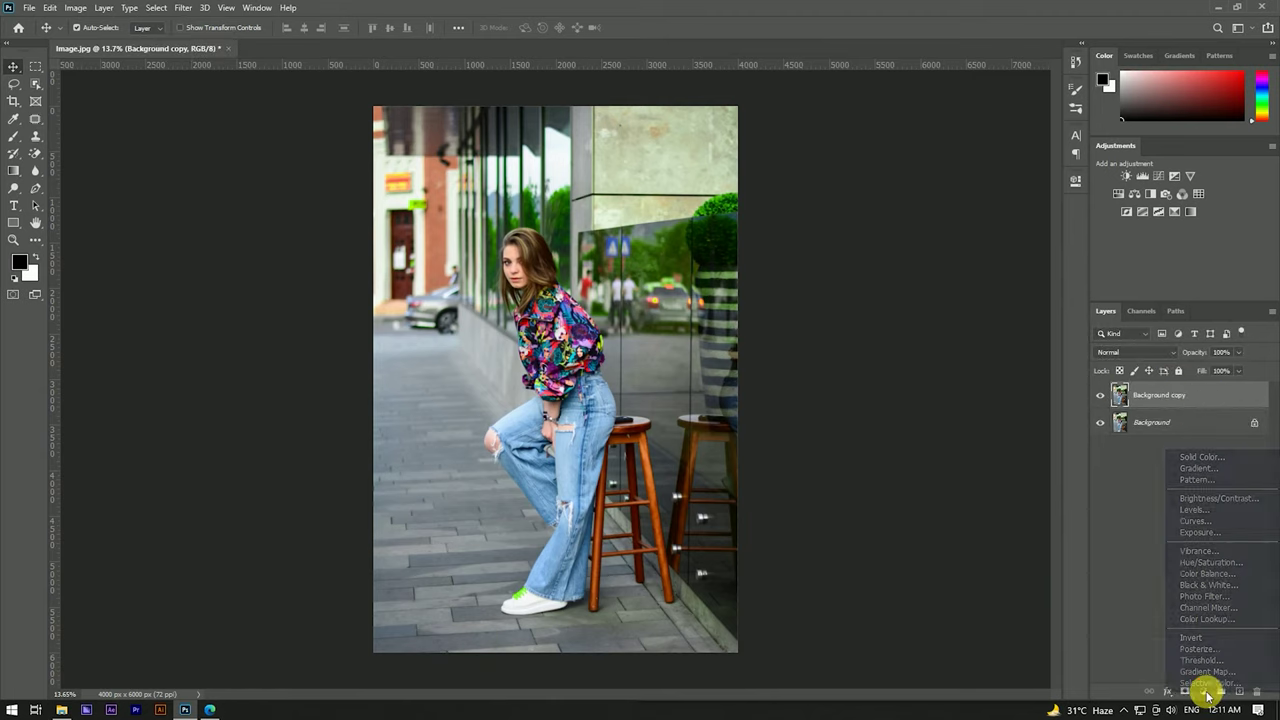
pyautogui.click(1203, 575)
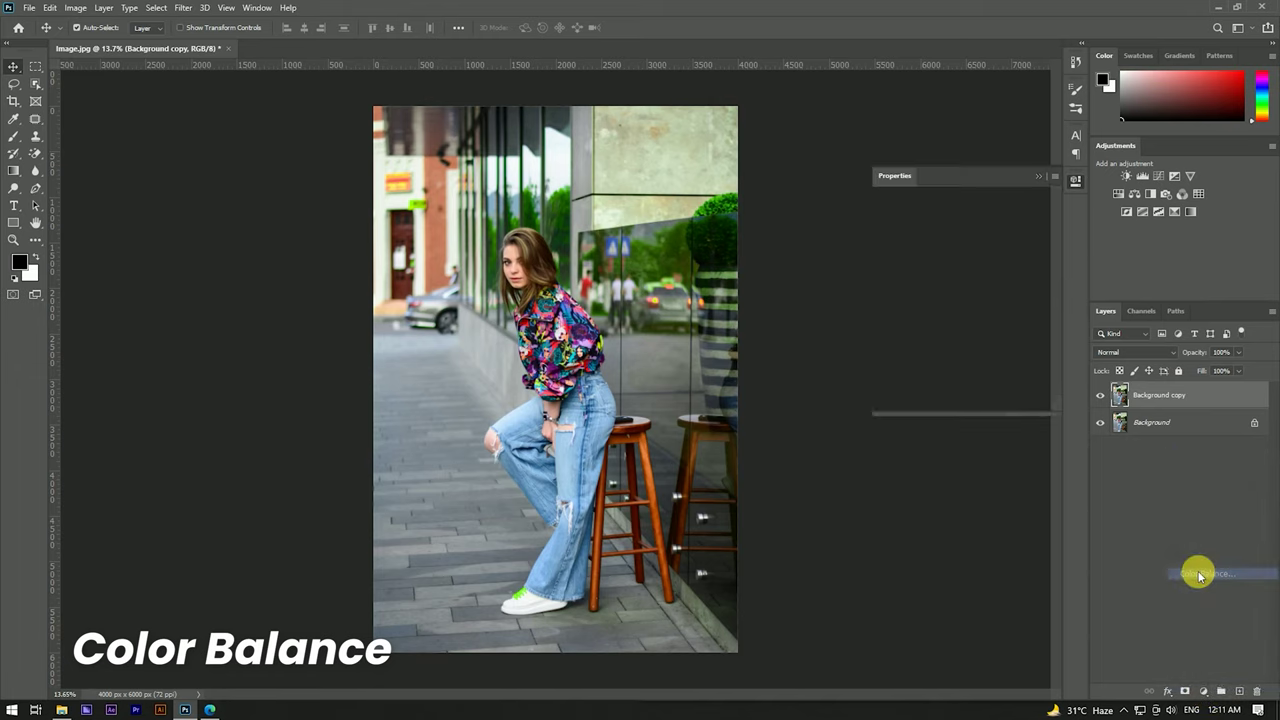
pyautogui.click(945, 248)
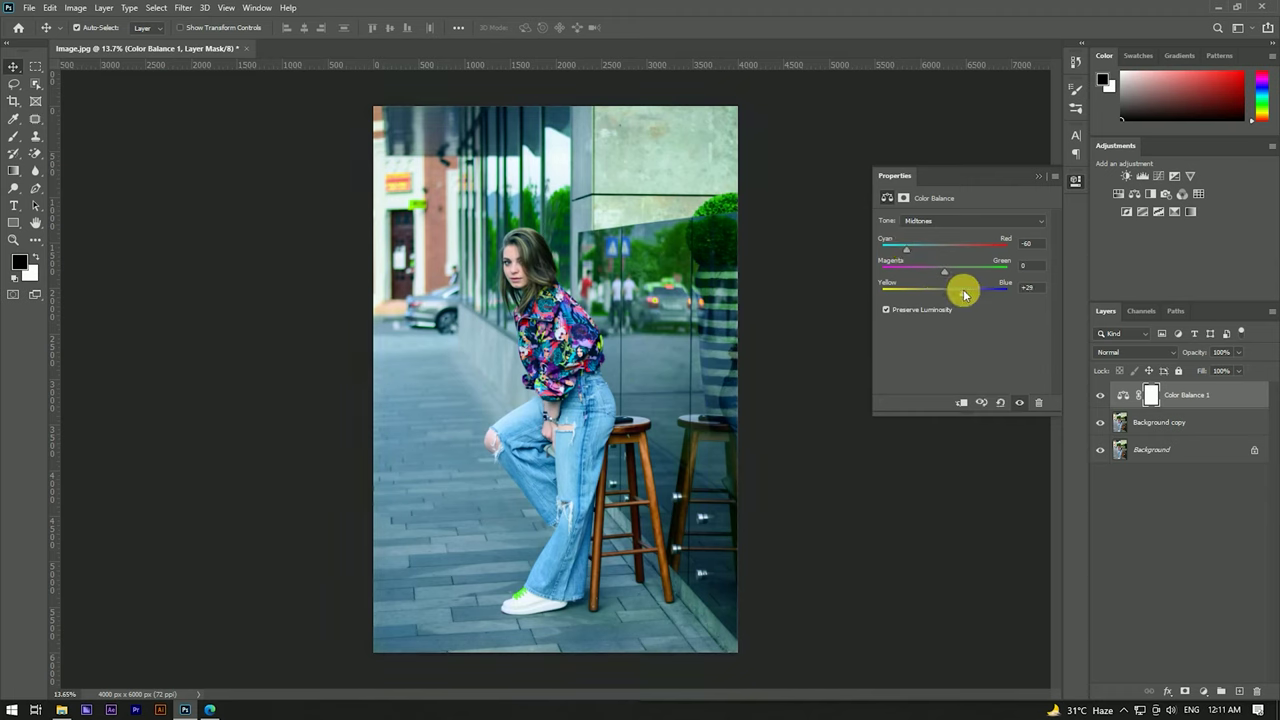
pyautogui.moveTo(973, 294); pyautogui.dragTo(963, 292)
pyautogui.moveTo(907, 249); pyautogui.dragTo(905, 253)
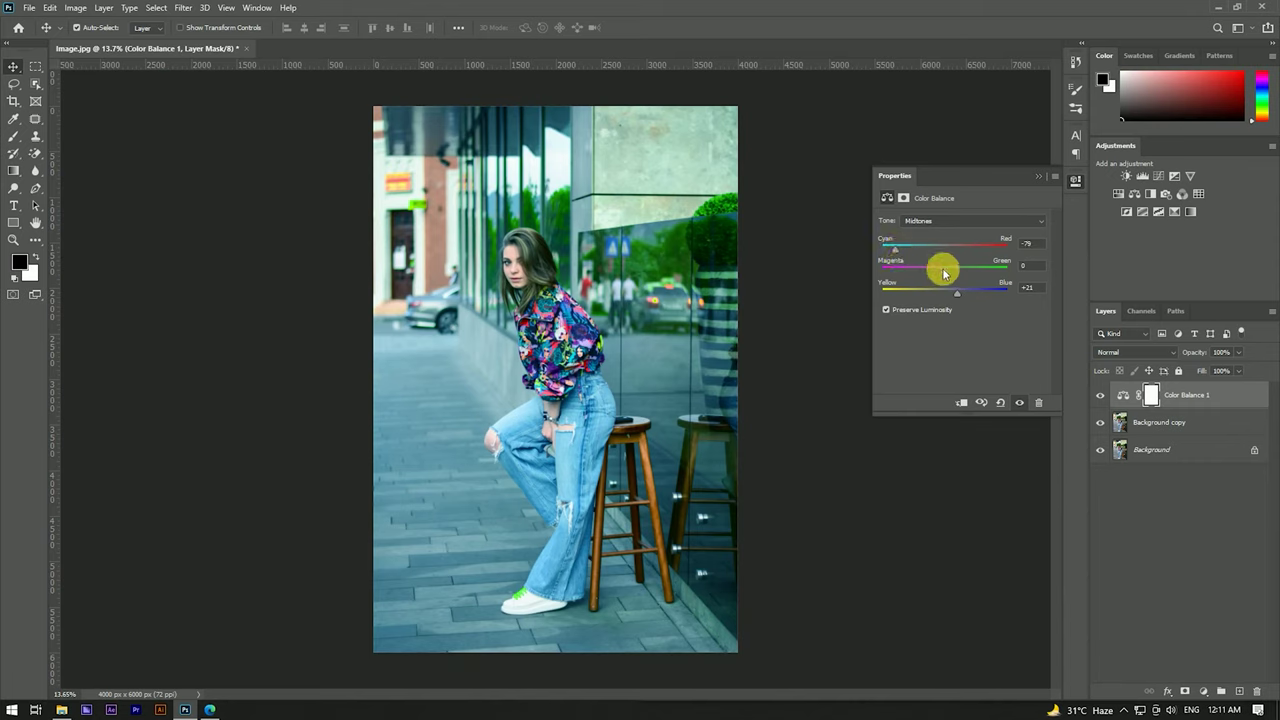
pyautogui.moveTo(952, 272); pyautogui.dragTo(940, 272)
pyautogui.moveTo(896, 250); pyautogui.dragTo(893, 253)
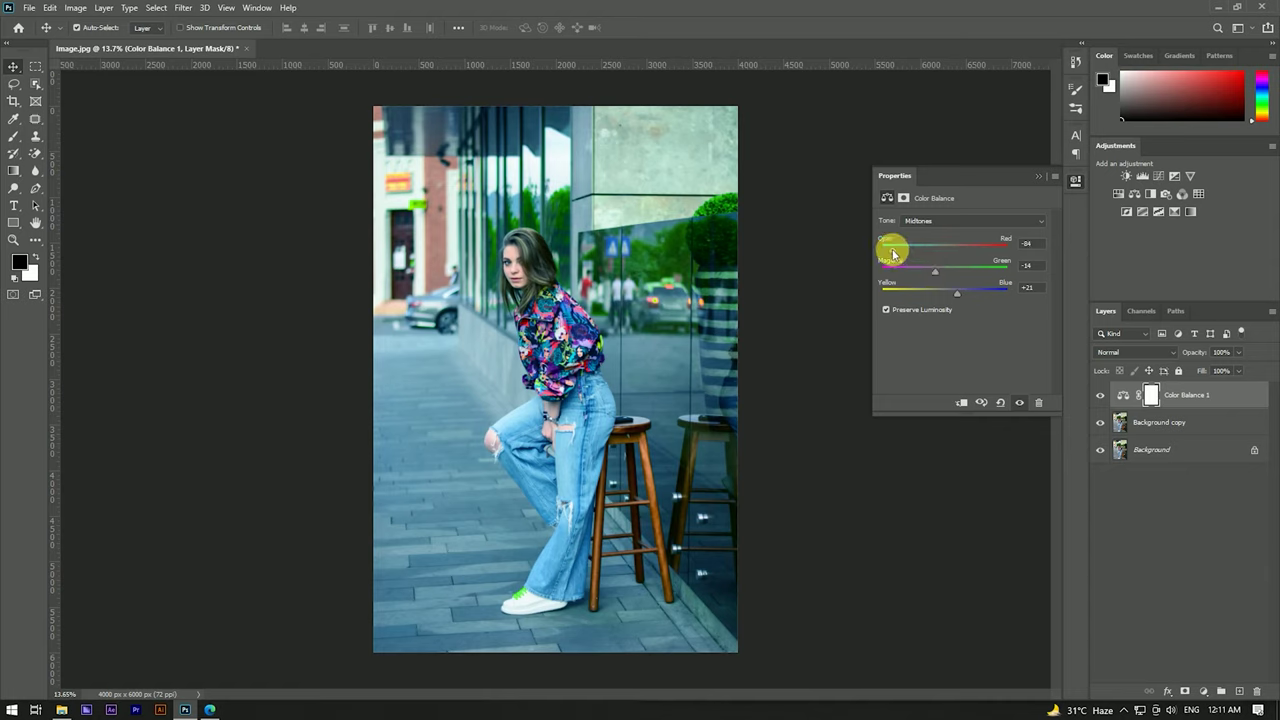
pyautogui.click(1038, 176)
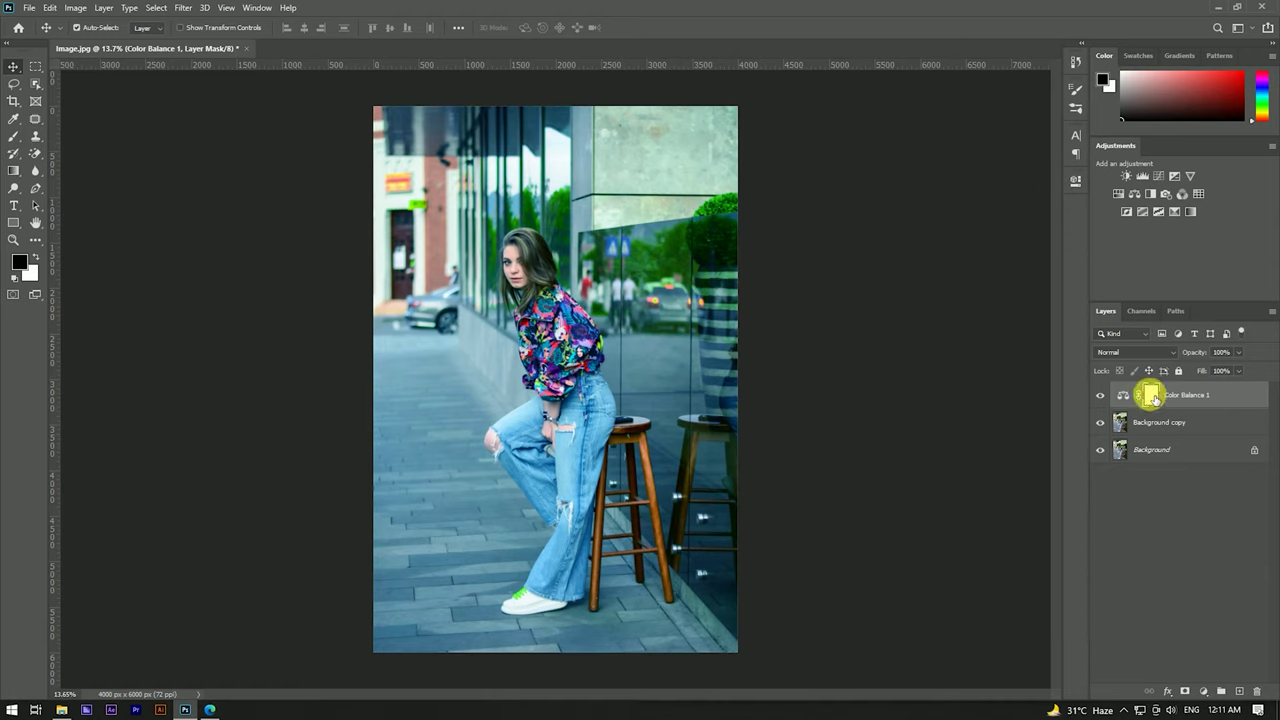
# - Paint the teal tint off the woman's face on the mask with a soft 284 px brush
pyautogui.click(12, 138)
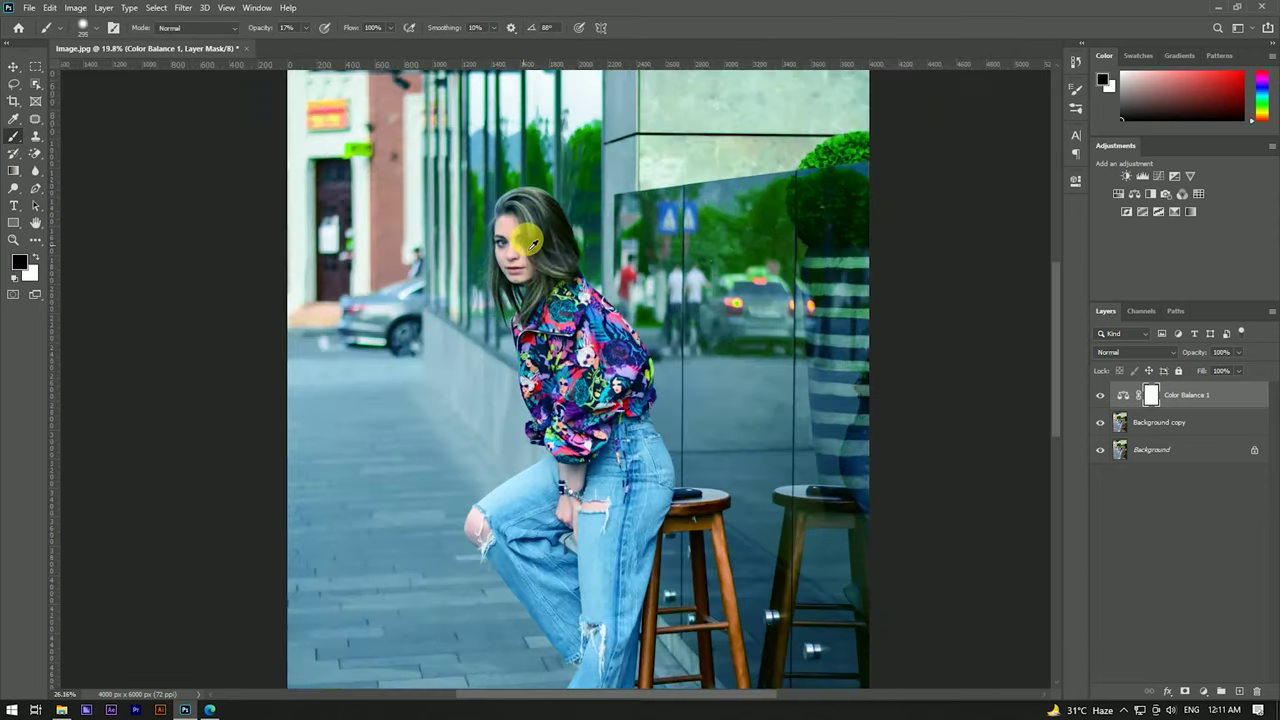
pyautogui.scroll(5, 526, 229)
pyautogui.moveTo(529, 228); pyautogui.dragTo(453, 5)
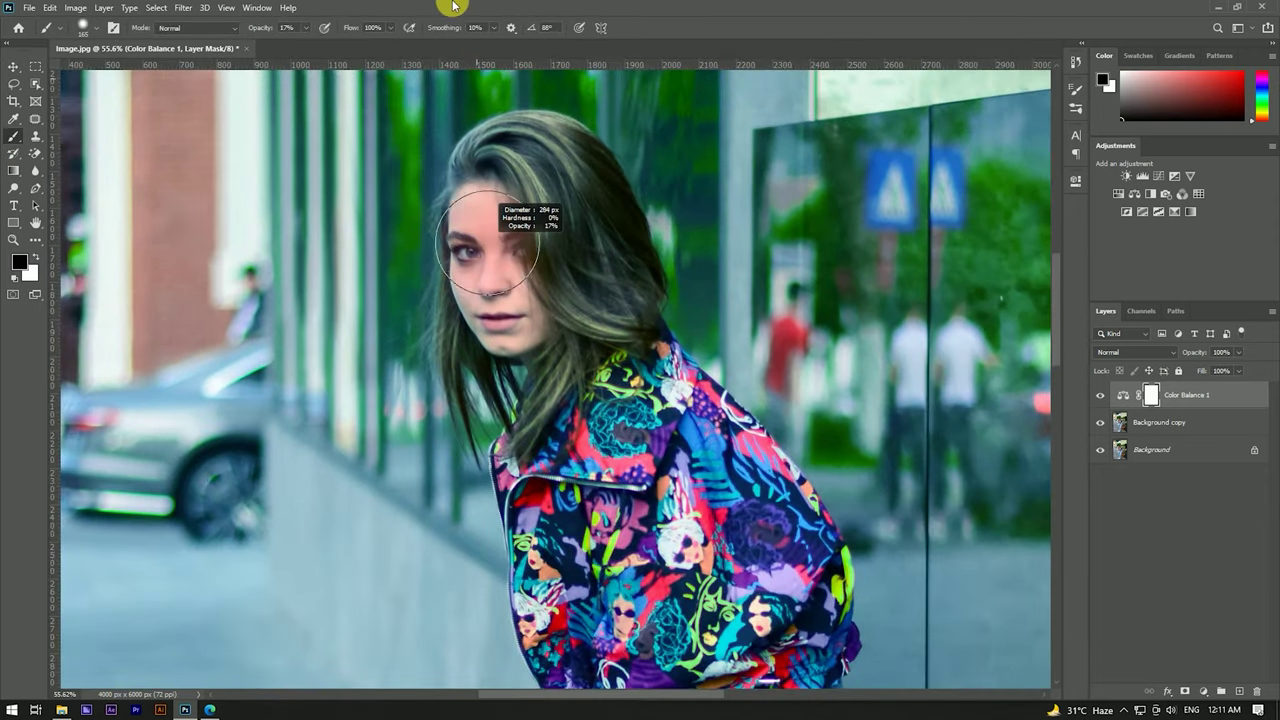
pyautogui.moveTo(491, 303); pyautogui.dragTo(493, 272)
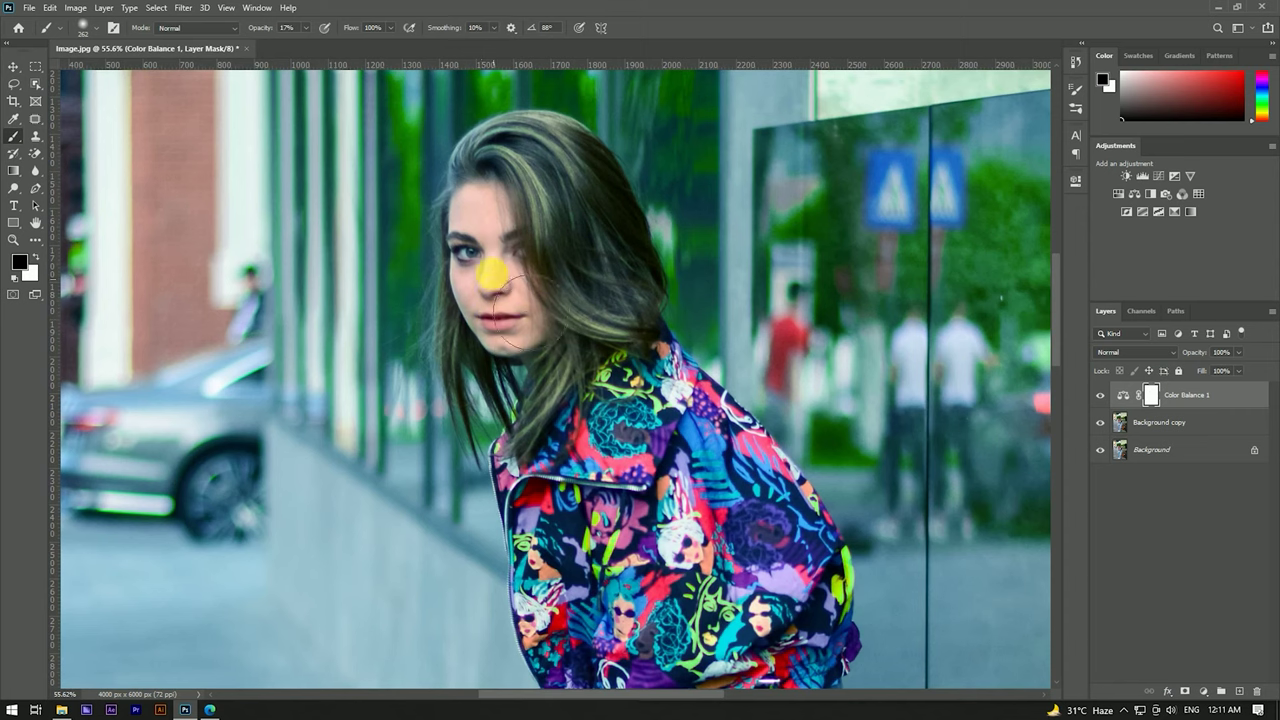
# - Mask the teal tint off her hand and knee, then reselect the Background copy layer
pyautogui.scroll(-2, 580, 277)
pyautogui.scroll(-2, 583, 277)
pyautogui.scroll(2, 593, 458)
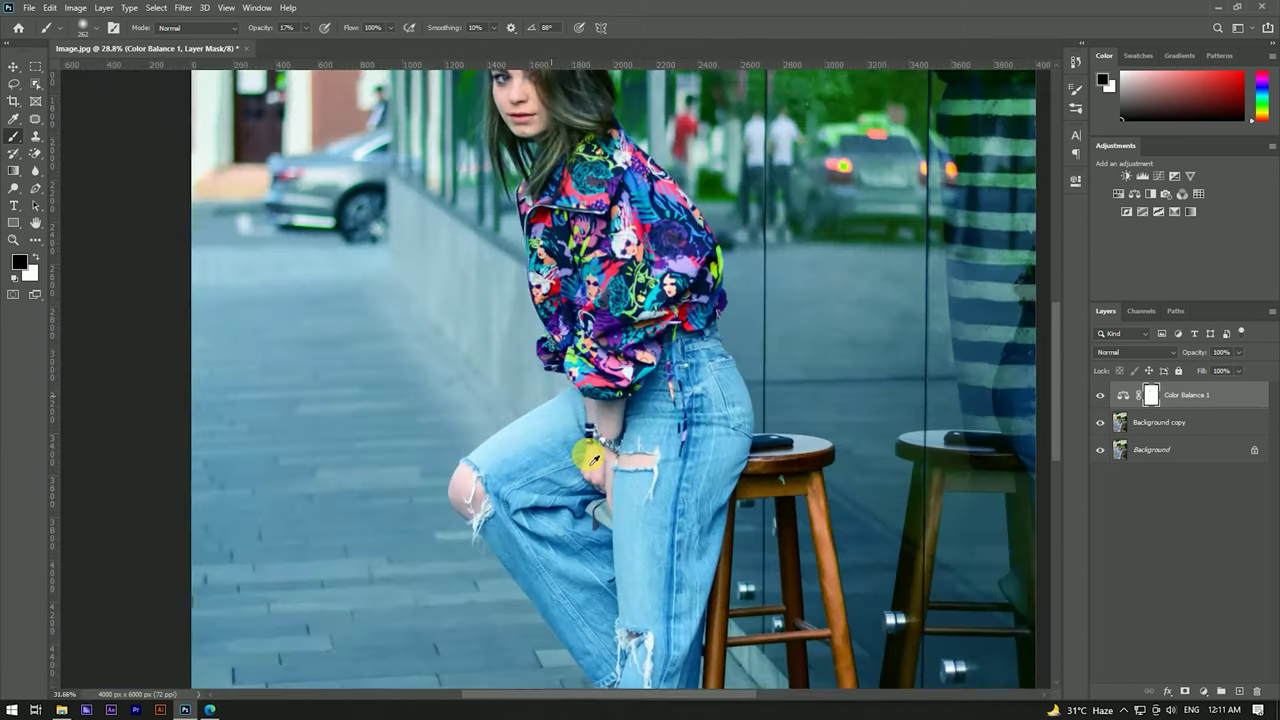
pyautogui.scroll(1, 593, 458)
pyautogui.click(600, 457)
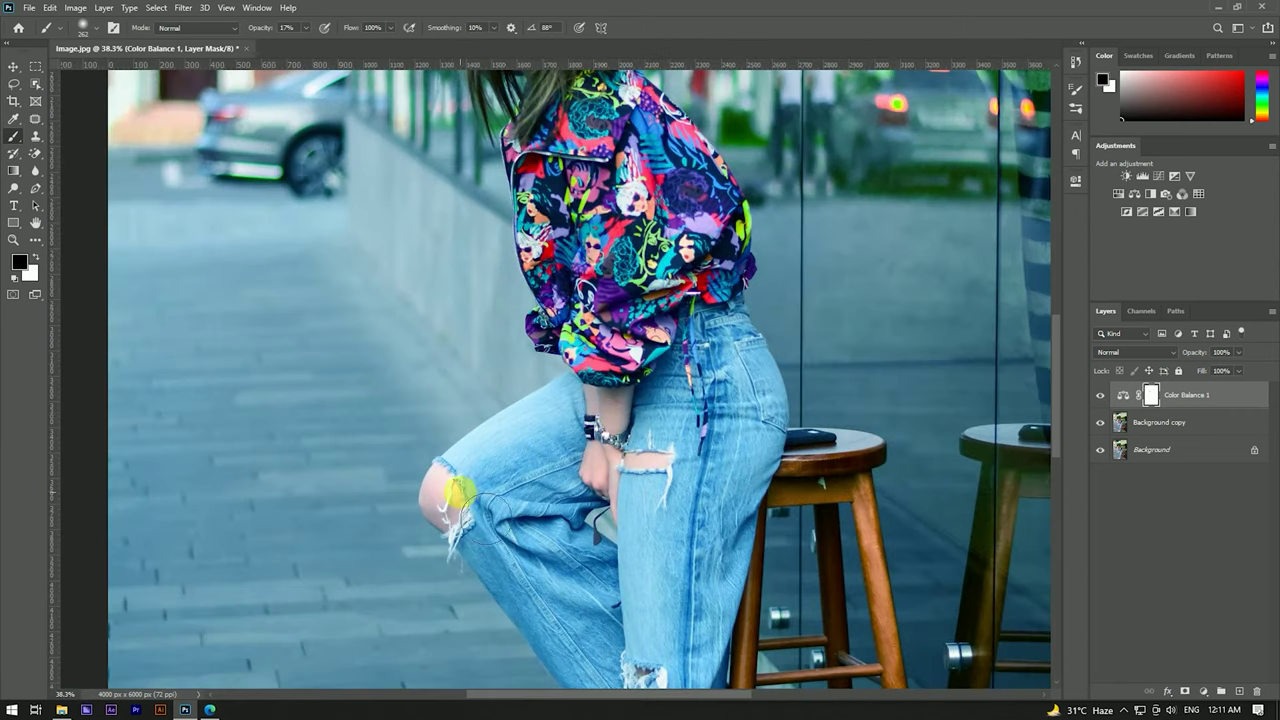
pyautogui.scroll(-2, 449, 506)
pyautogui.scroll(2, 640, 520)
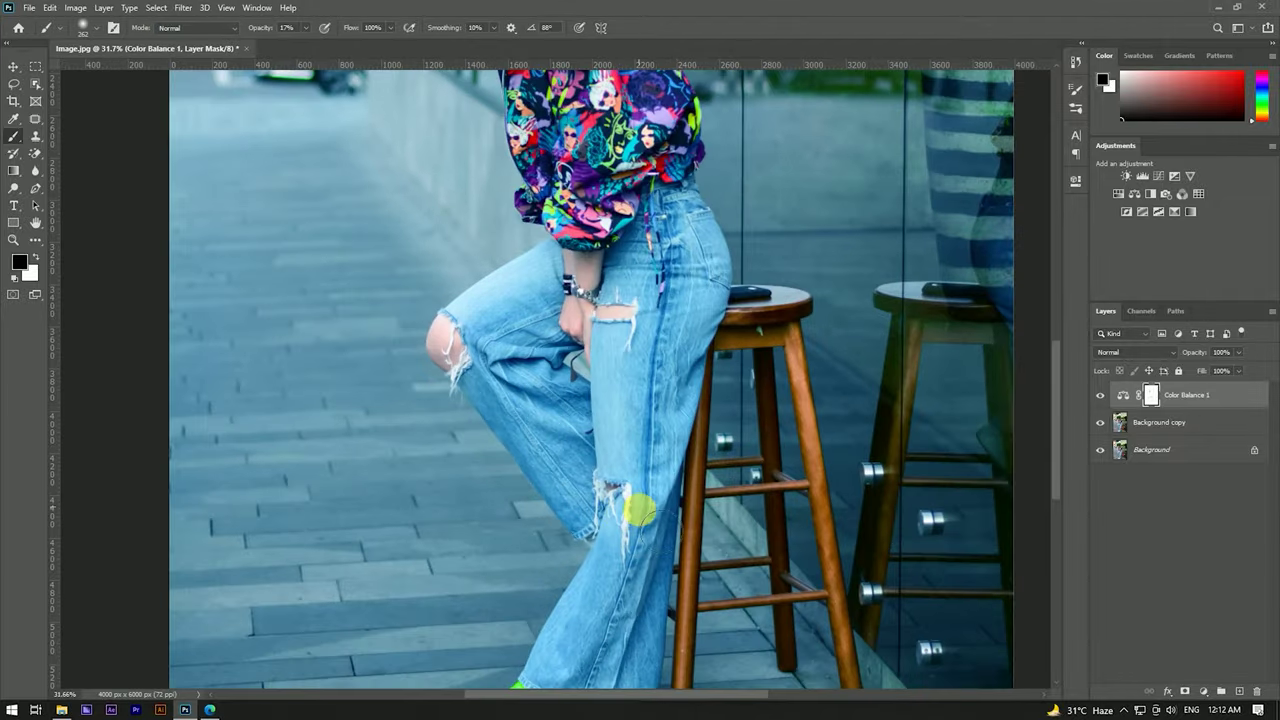
pyautogui.scroll(-2, 610, 490)
pyautogui.scroll(-1, 530, 280)
pyautogui.scroll(1, 537, 280)
pyautogui.press('v')
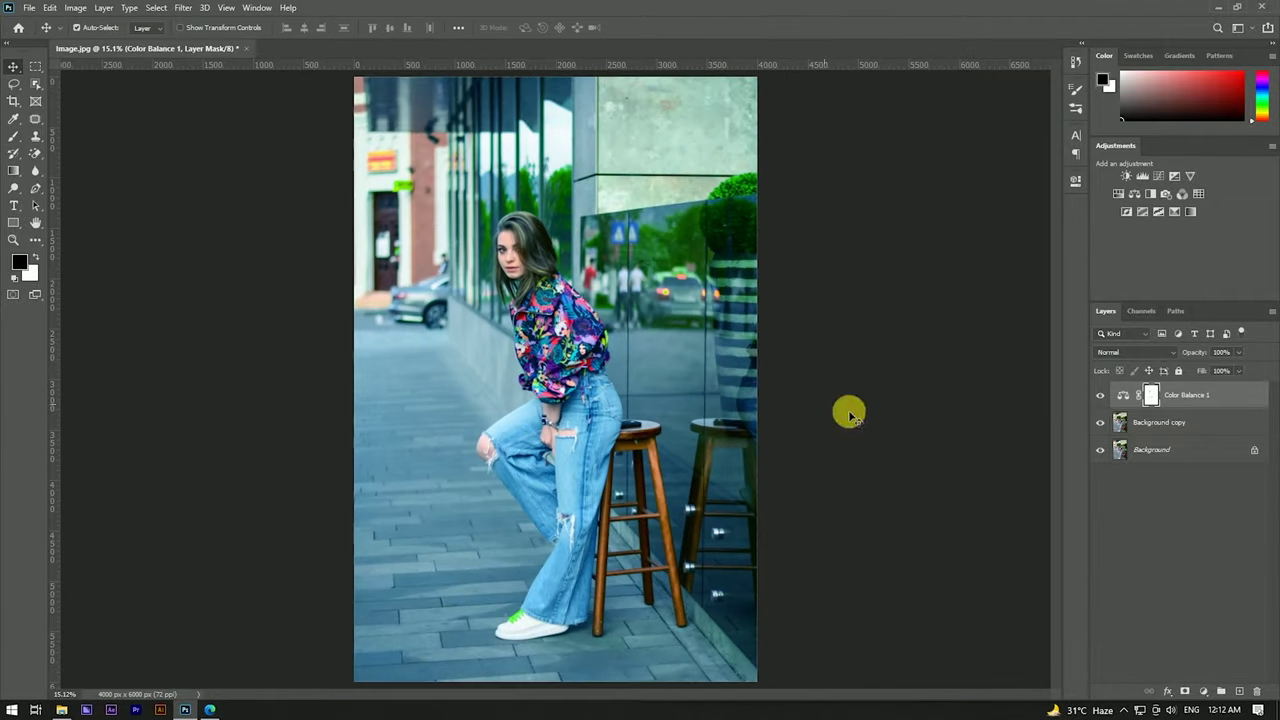
pyautogui.click(1222, 424)
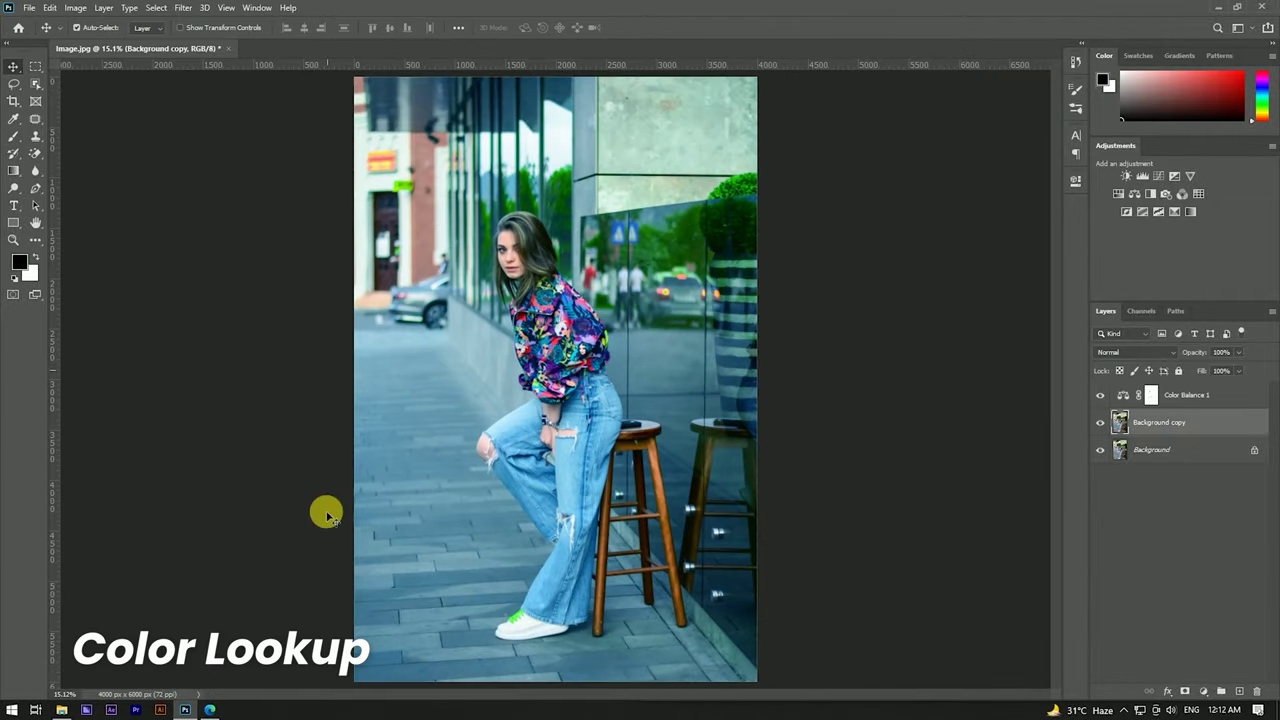
# - Add a Color Lookup adjustment layer using the Bleach Bypass look
pyautogui.click(1203, 691)
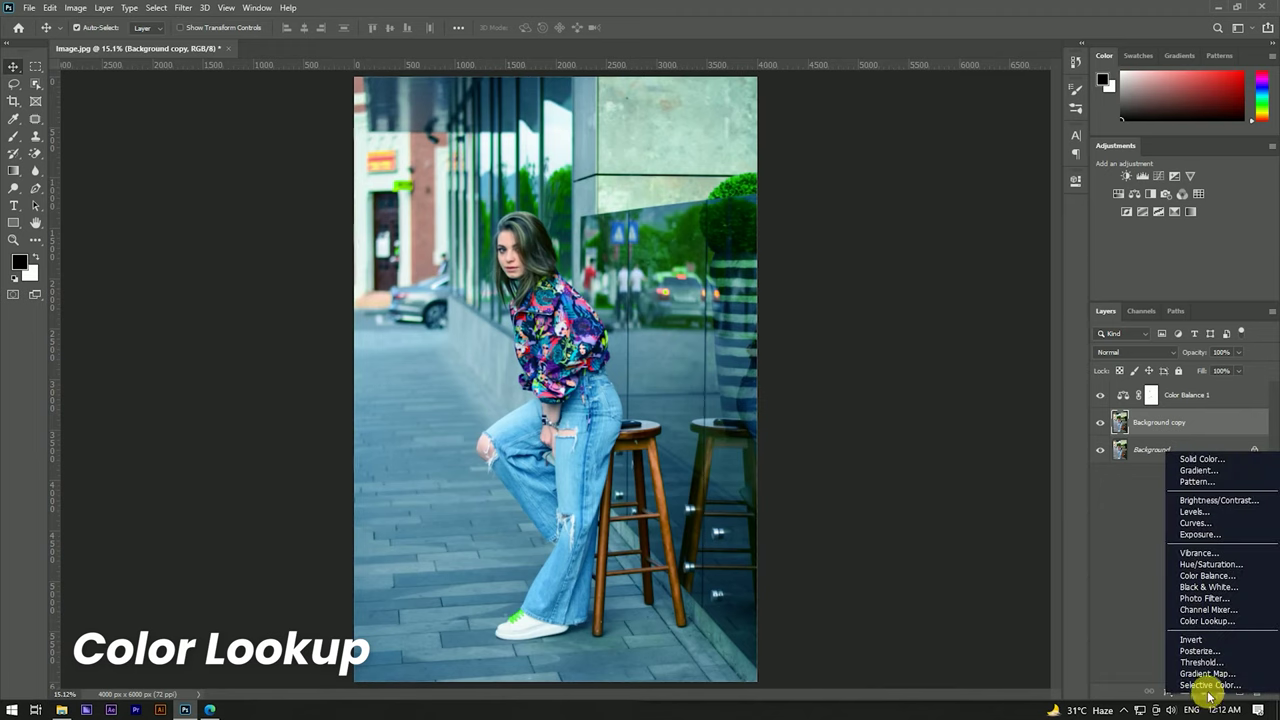
pyautogui.click(1200, 621)
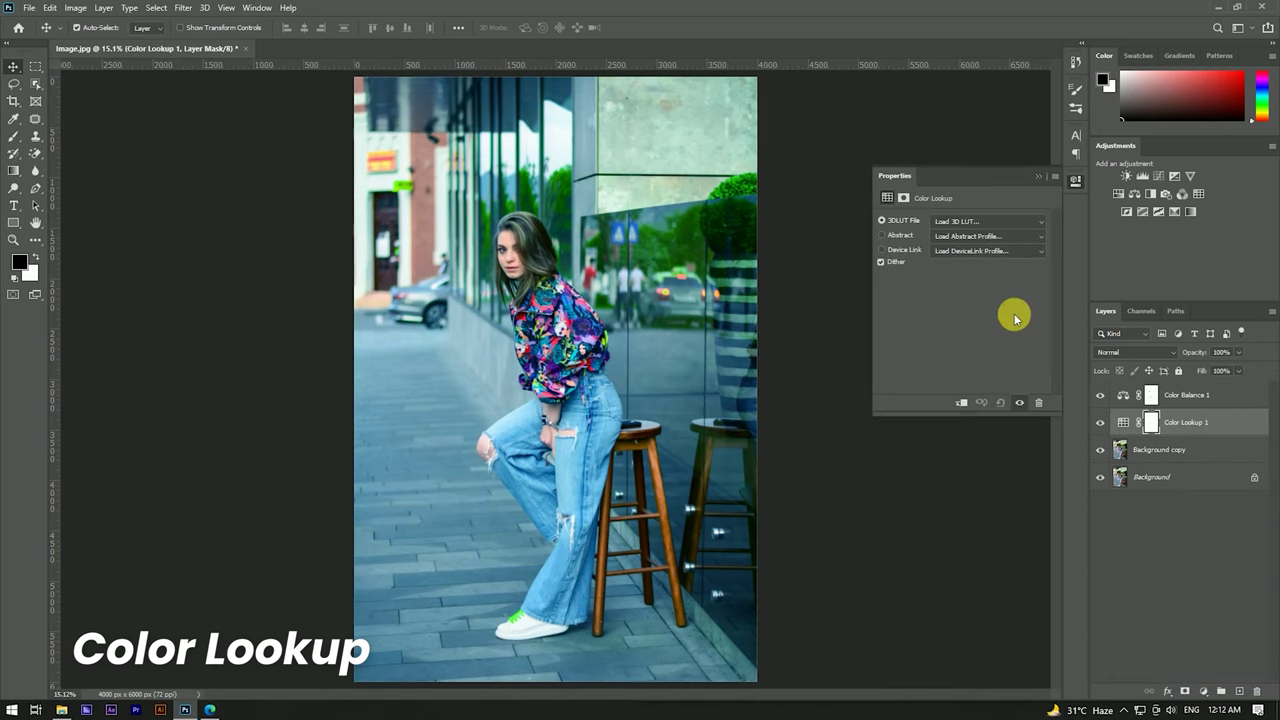
pyautogui.click(971, 221)
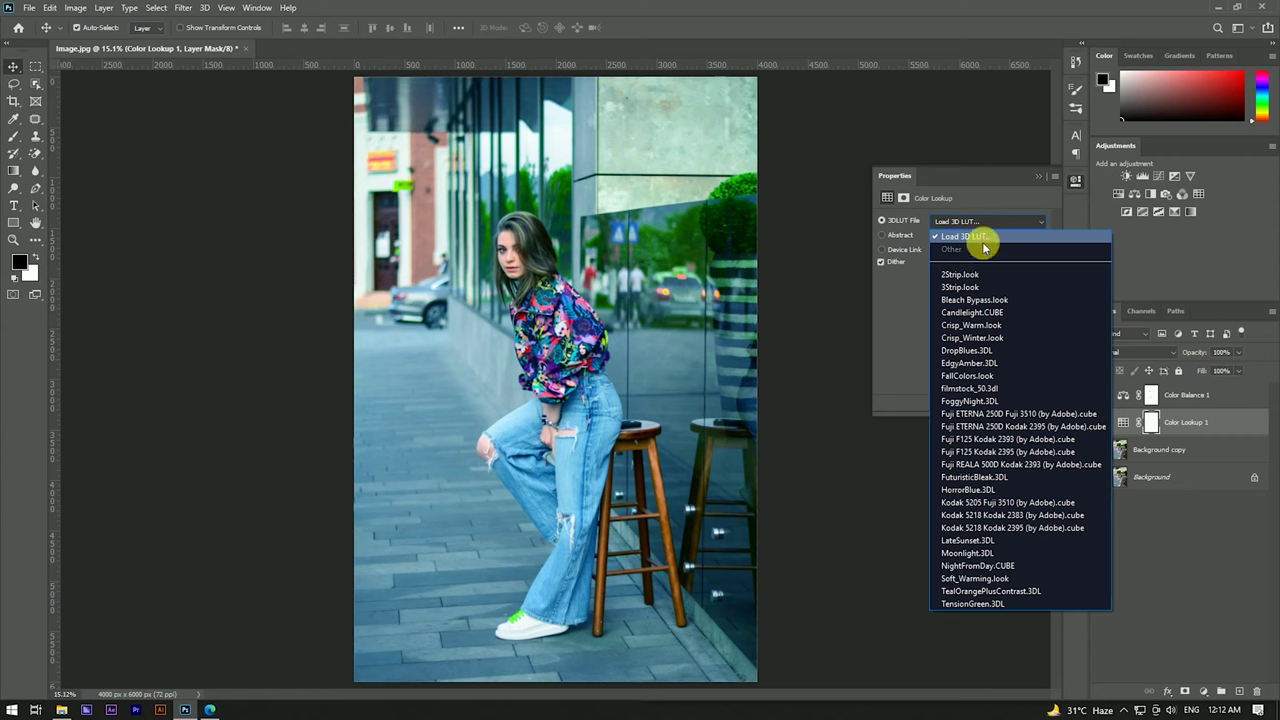
pyautogui.click(986, 300)
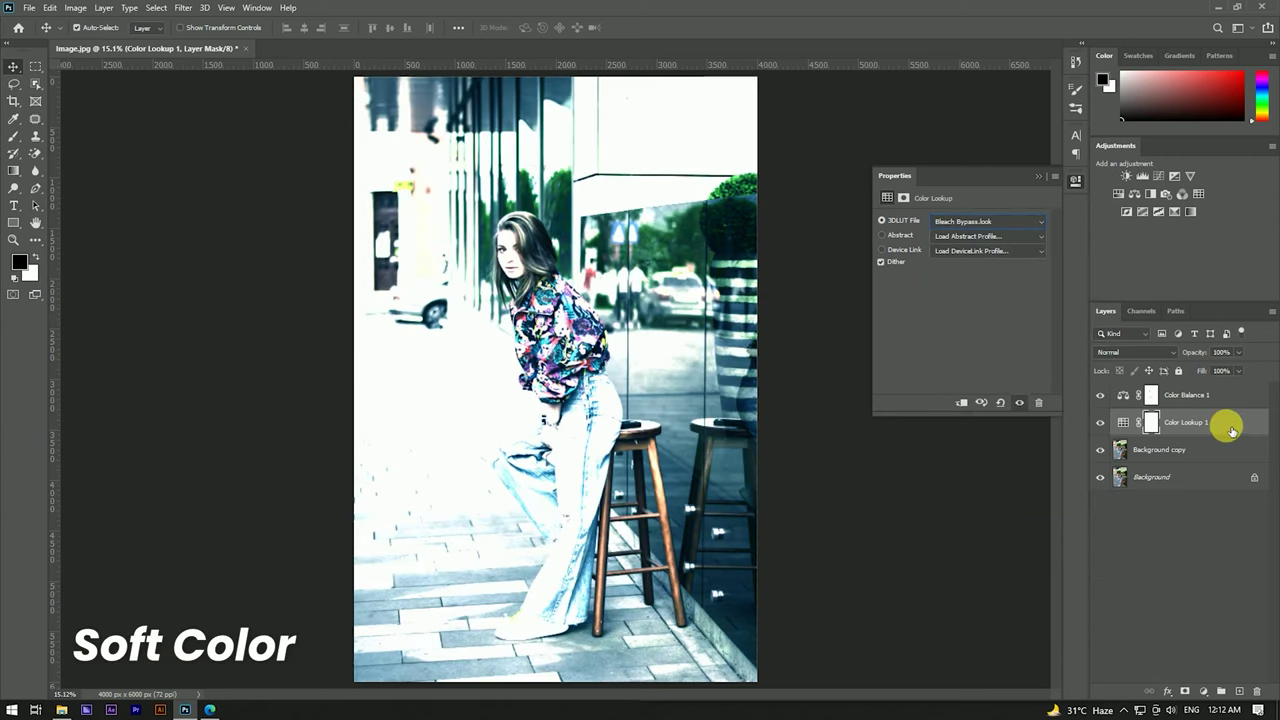
# - Blend the Color Lookup 1 layer in Soft Light at 10% opacity
pyautogui.click(1146, 356)
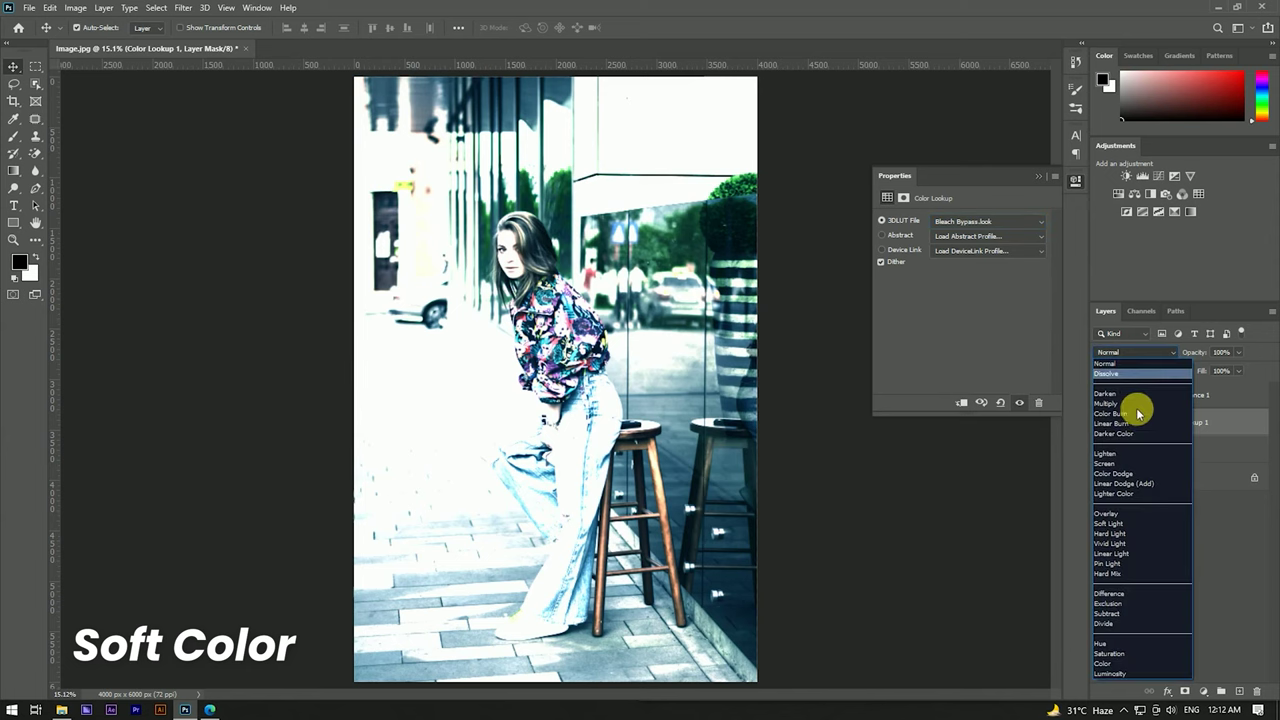
pyautogui.click(1124, 524)
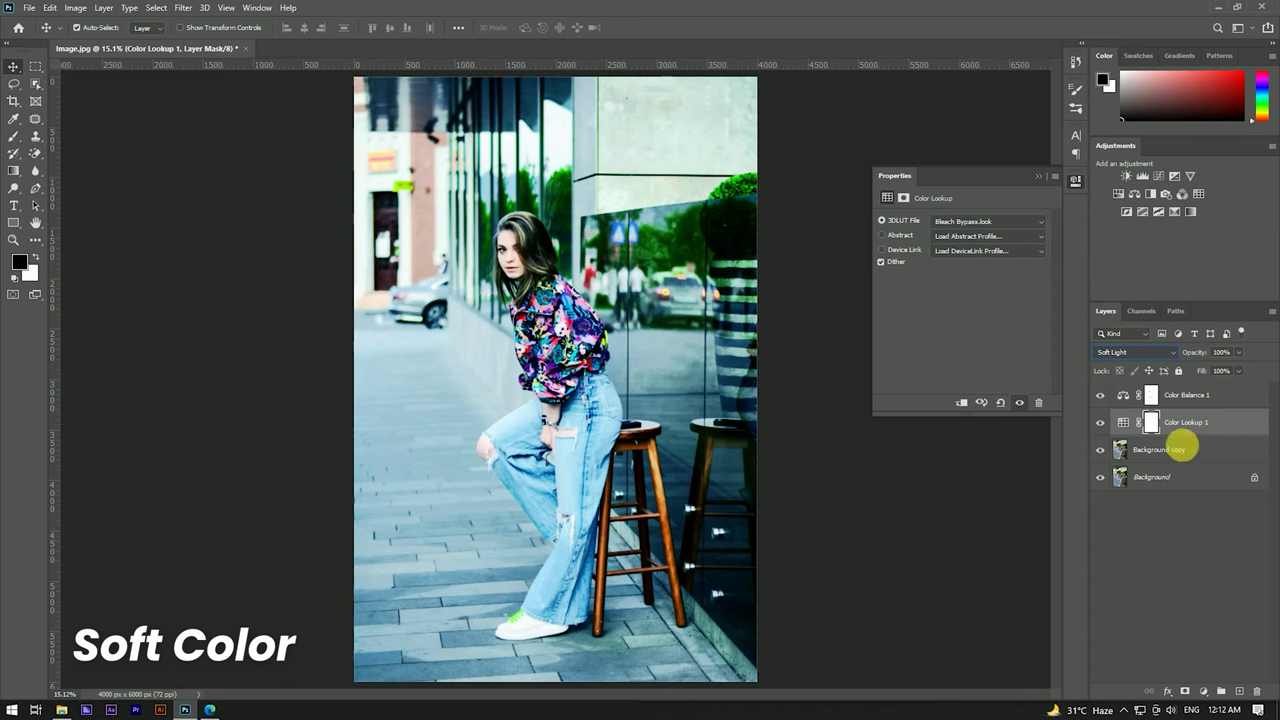
pyautogui.click(1222, 422)
pyautogui.moveTo(1197, 350)
pyautogui.mouseDown()
pyautogui.moveTo(1156, 352)
pyautogui.moveTo(1234, 352)
pyautogui.moveTo(1205, 353)
pyautogui.mouseUp()
pyautogui.write('100')
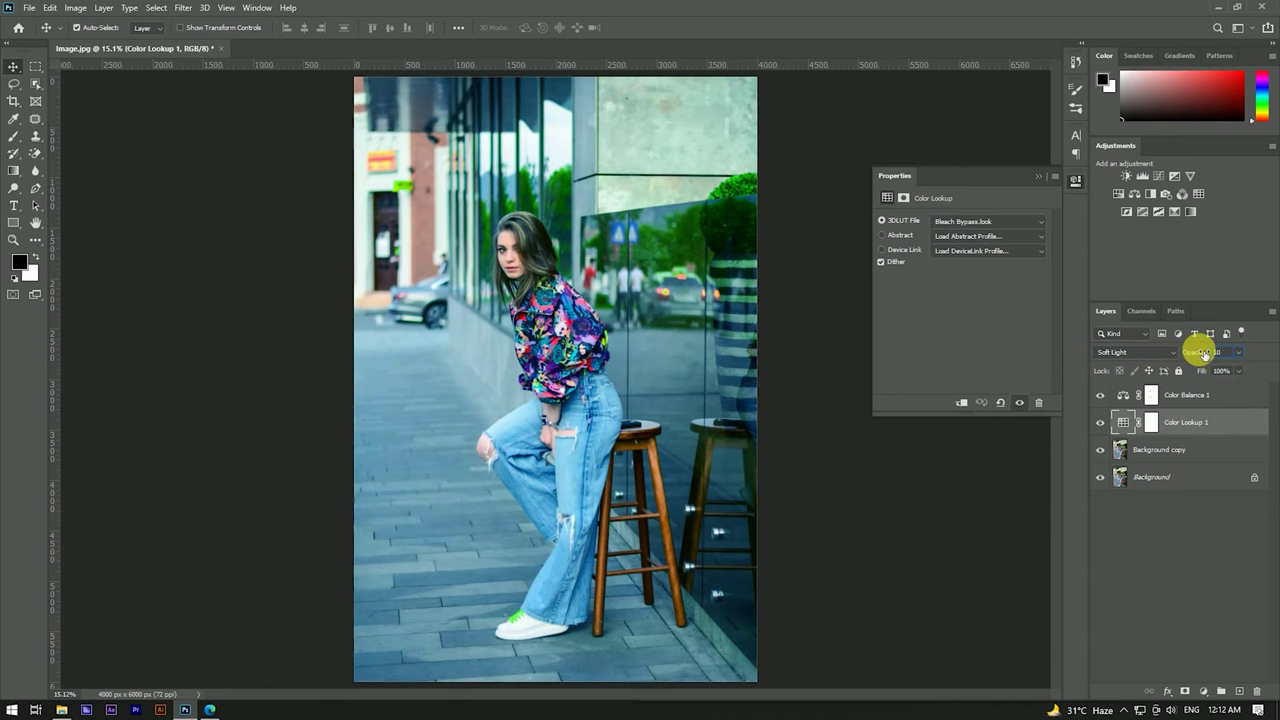
pyautogui.click(1108, 428)
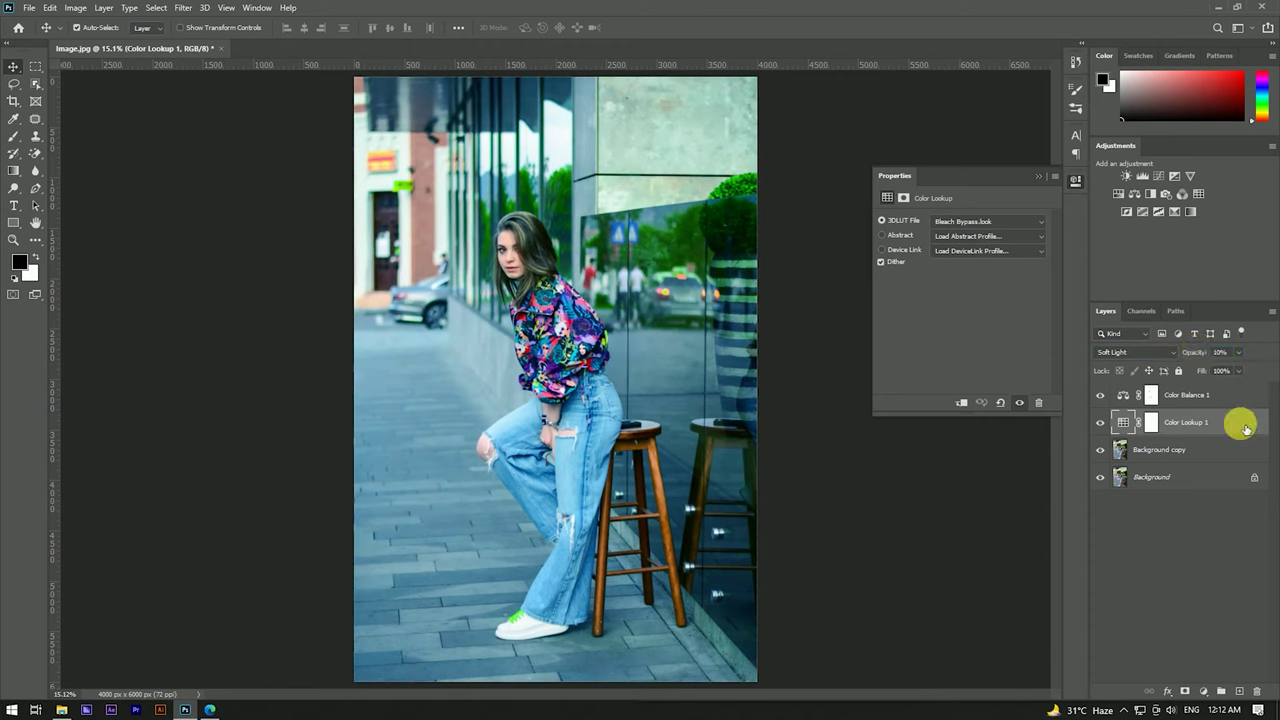
pyautogui.click(1039, 177)
pyautogui.click(1187, 509)
# - Add a Hue/Saturation layer above Color Balance 1 with Hue -5 and Saturation +19
pyautogui.click(1212, 425)
pyautogui.click(1232, 396)
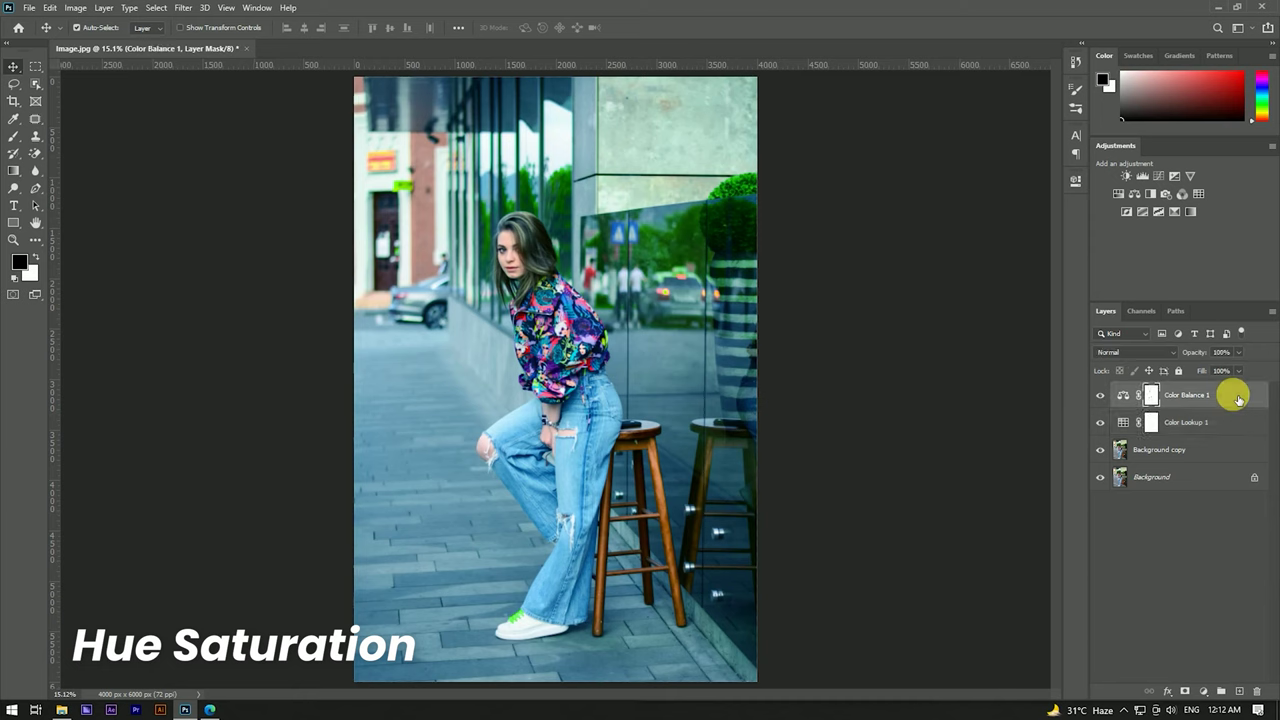
pyautogui.click(1205, 692)
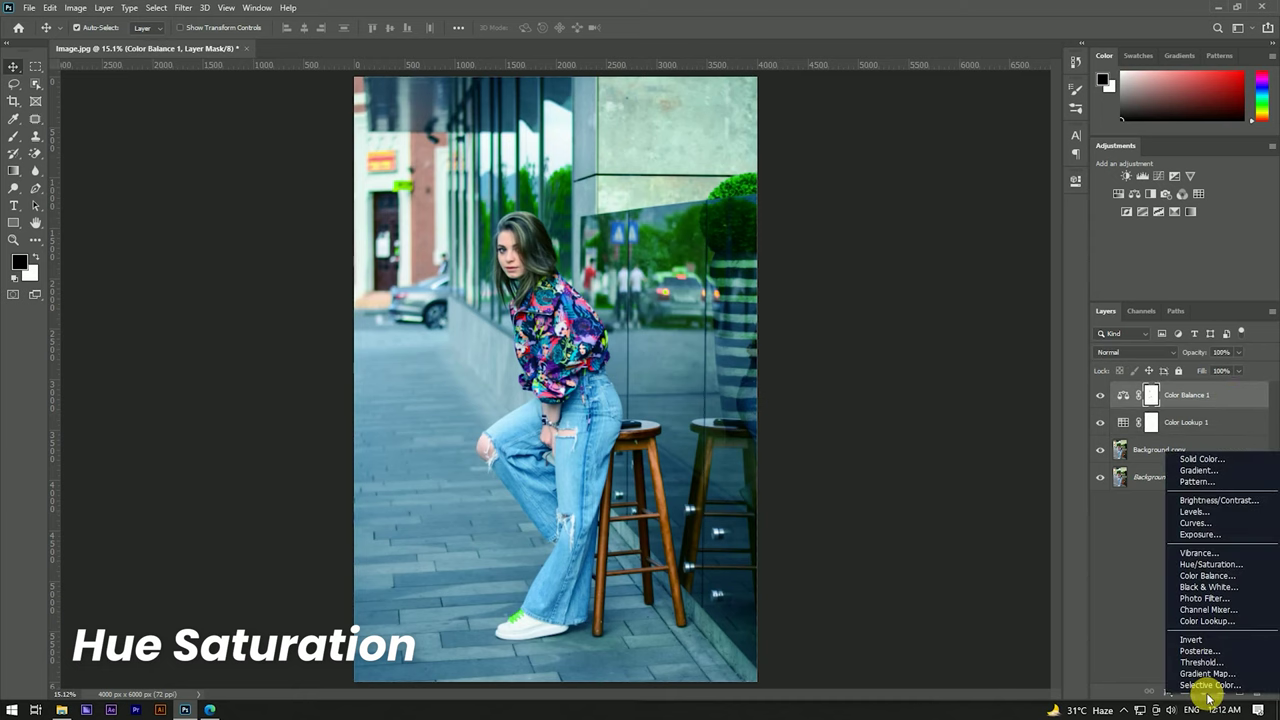
pyautogui.click(1210, 565)
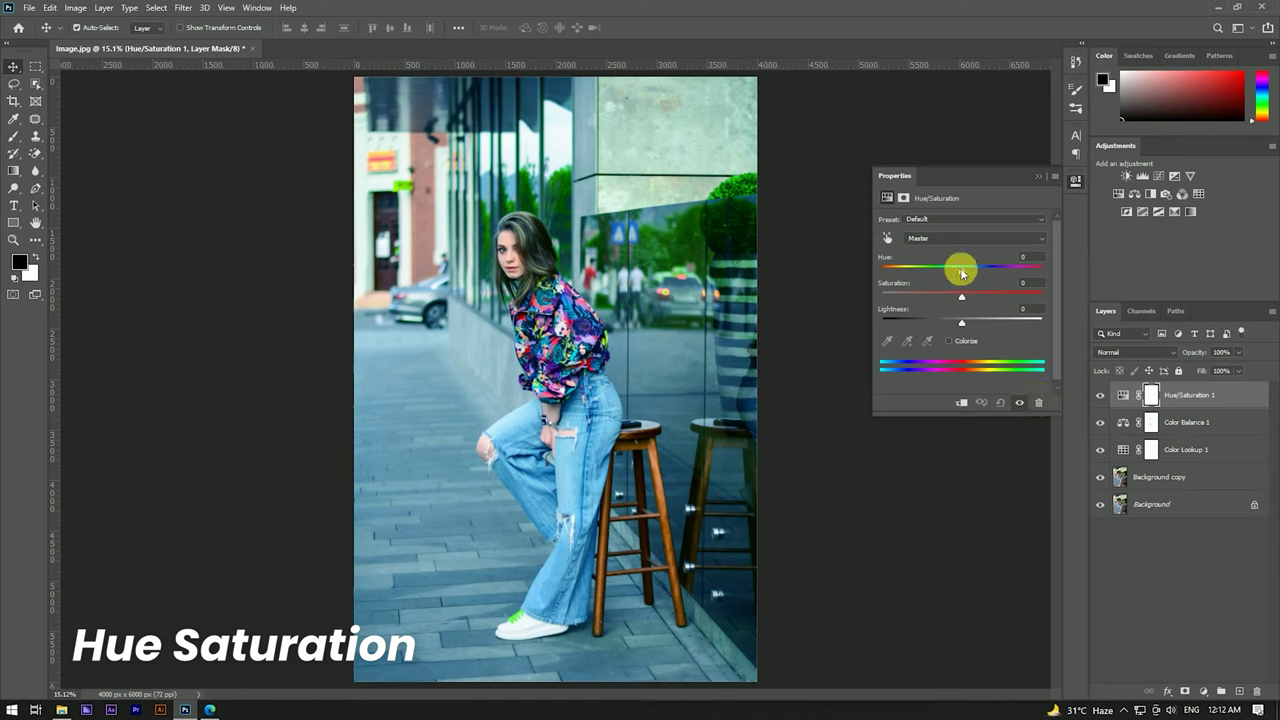
pyautogui.moveTo(967, 272); pyautogui.dragTo(958, 273)
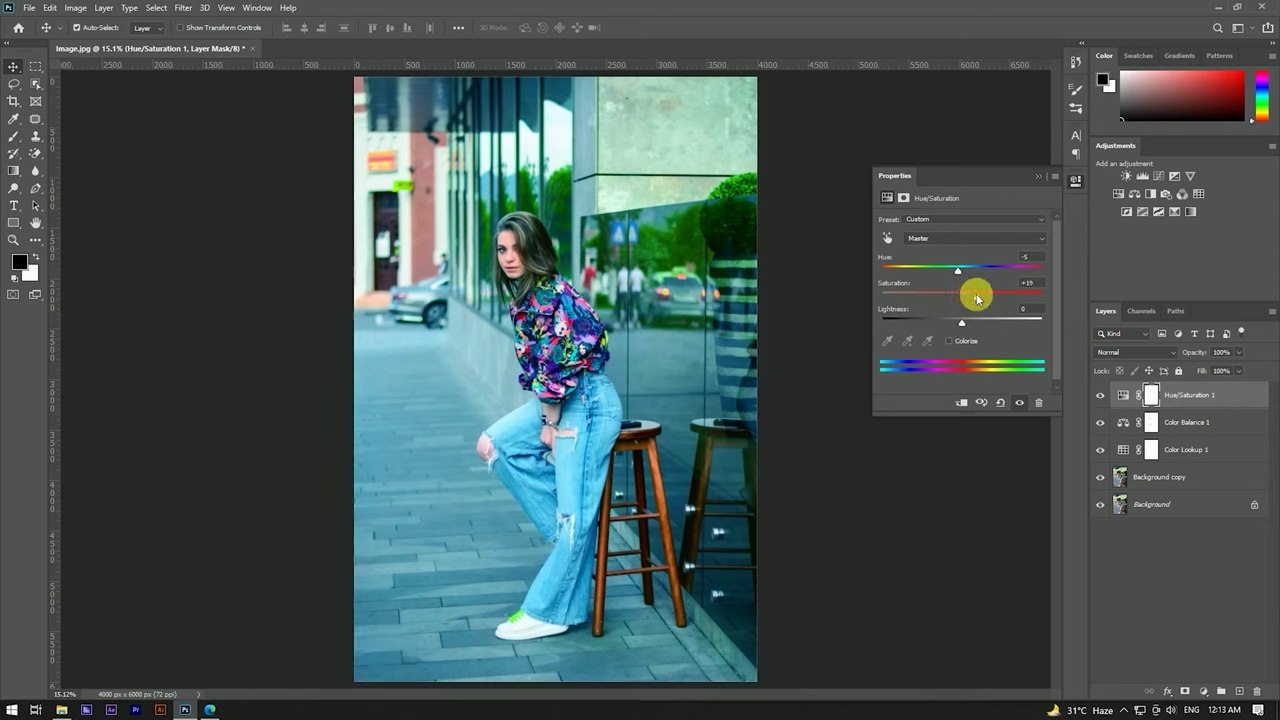
pyautogui.keyDown('shift'); pyautogui.click(1222, 452); pyautogui.keyUp('shift')
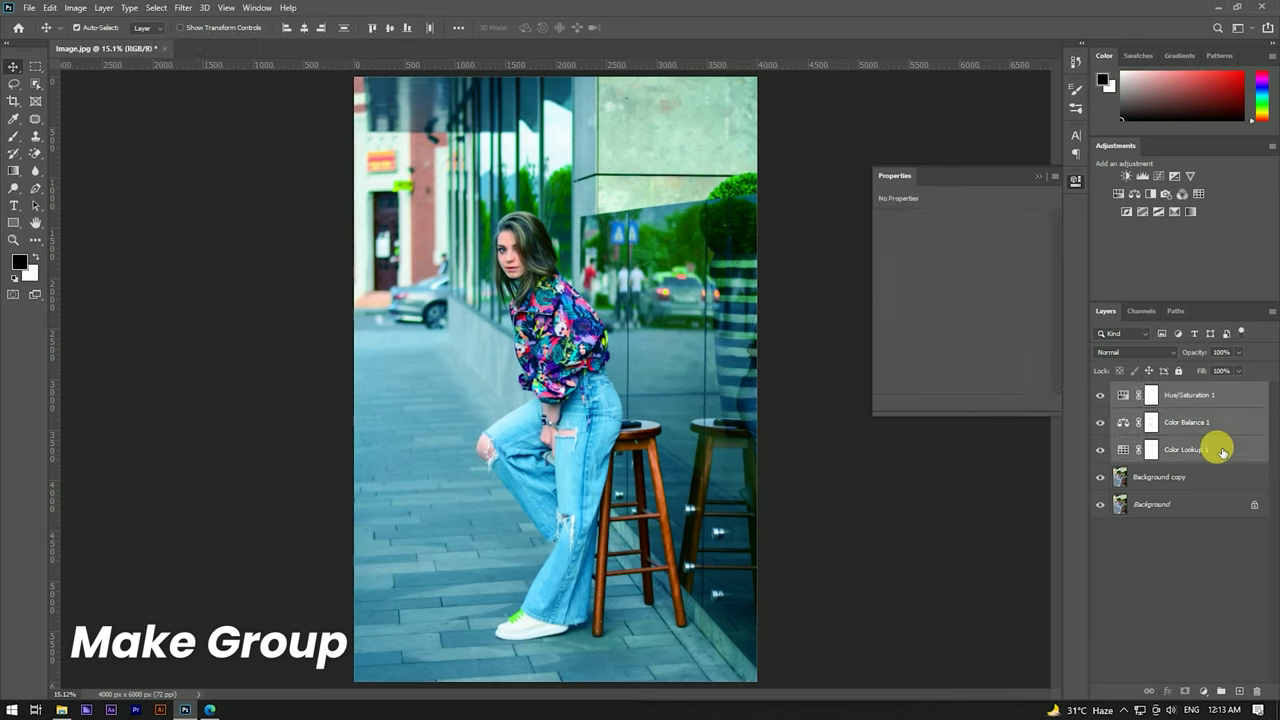
# - Group the three adjustment layers into Group 1 and toggle its visibility to compare
pyautogui.hotkey('ctrl', 'g')
pyautogui.press('ctrl')
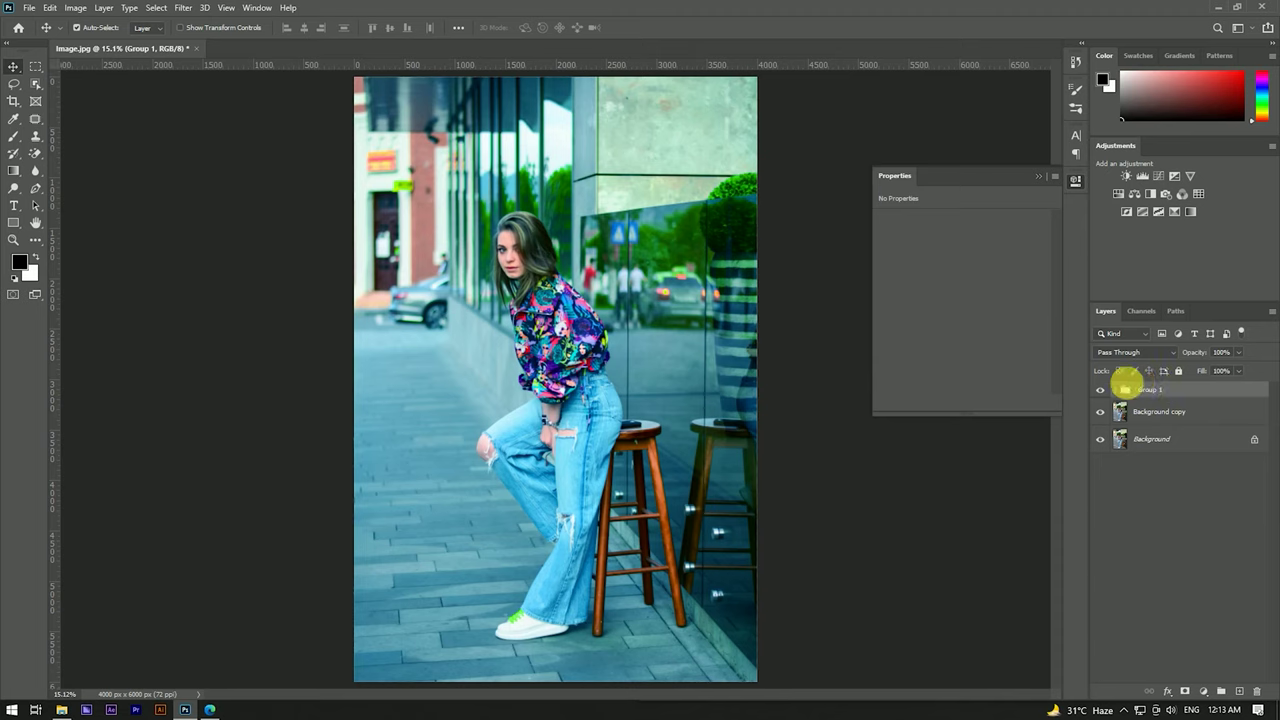
pyautogui.click(1101, 390)
pyautogui.click(1101, 390)
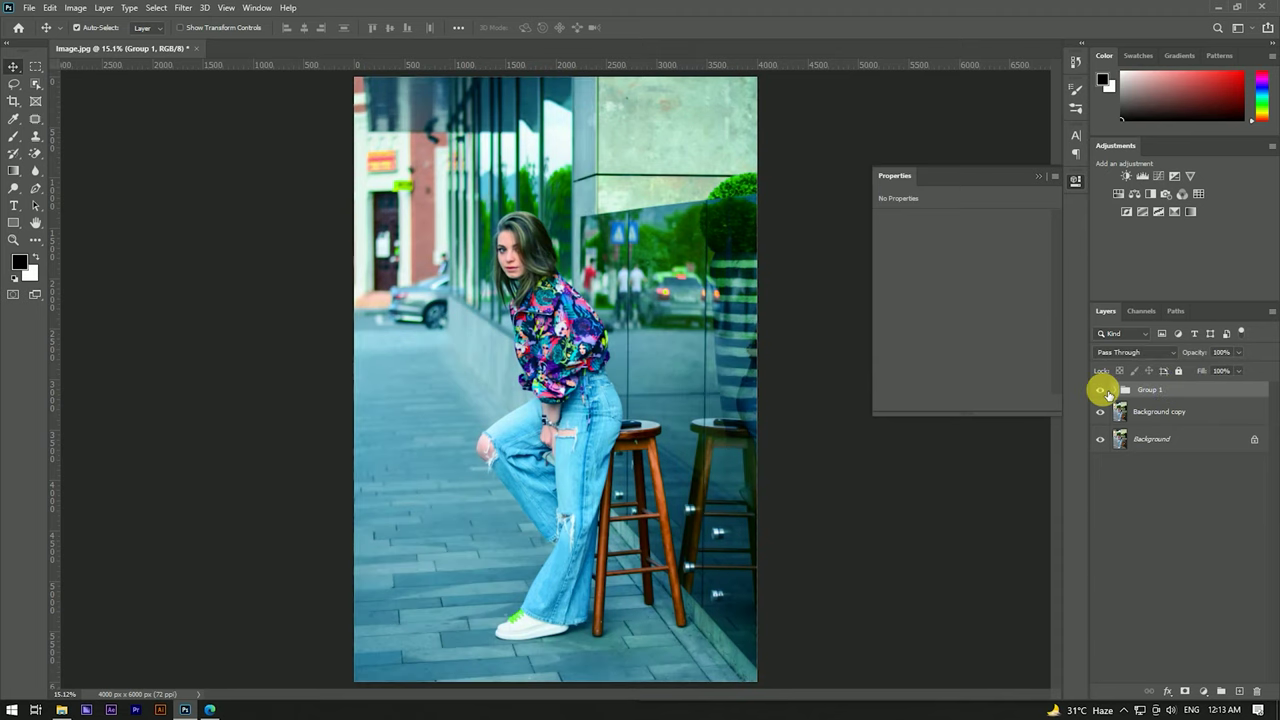
pyautogui.click(1210, 488)
pyautogui.click(1200, 392)
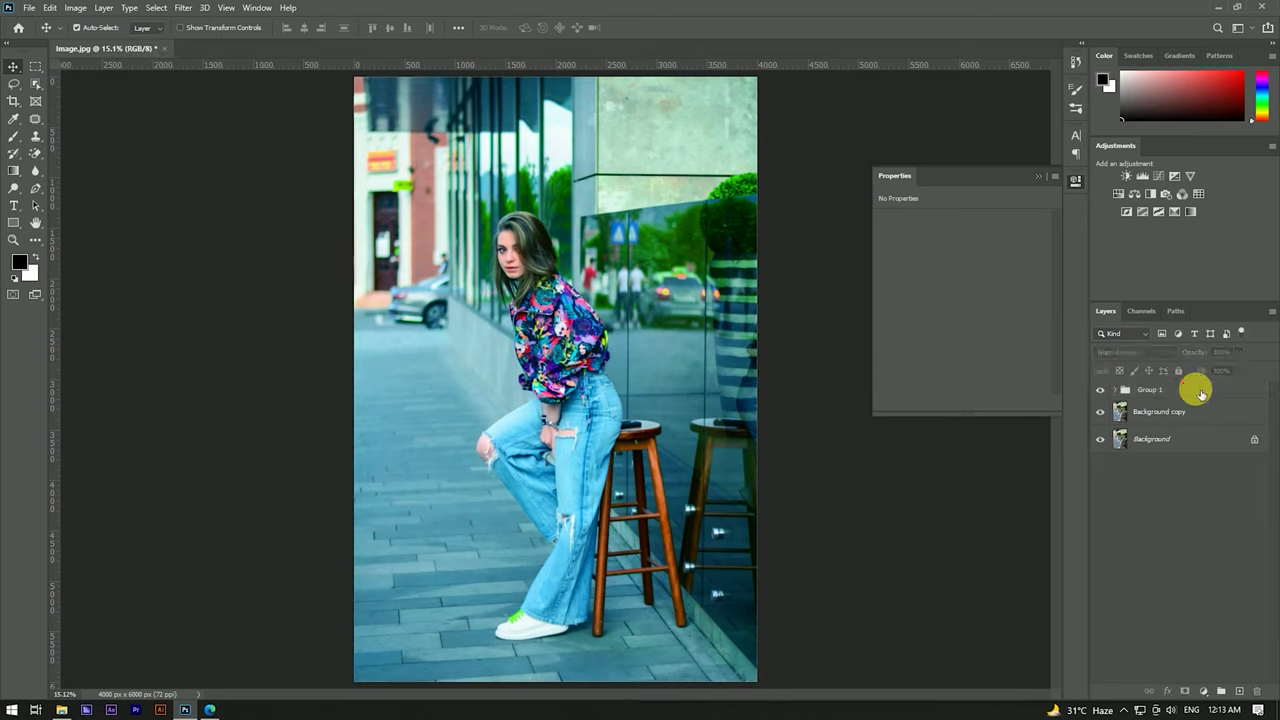
pyautogui.click(1207, 411)
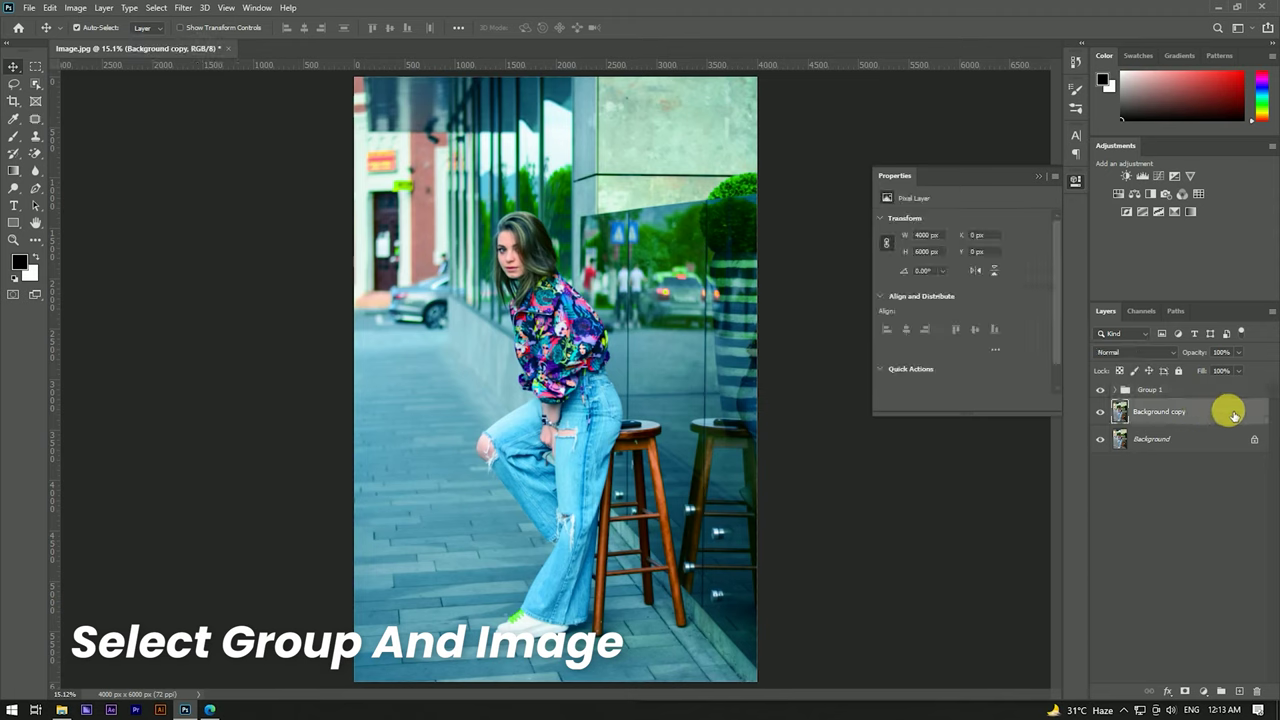
# - Stamp the visible image into a merged layer named Texture and duplicate it as Texture copy
pyautogui.keyDown('ctrl'); pyautogui.click(1188, 392); pyautogui.keyUp('ctrl')
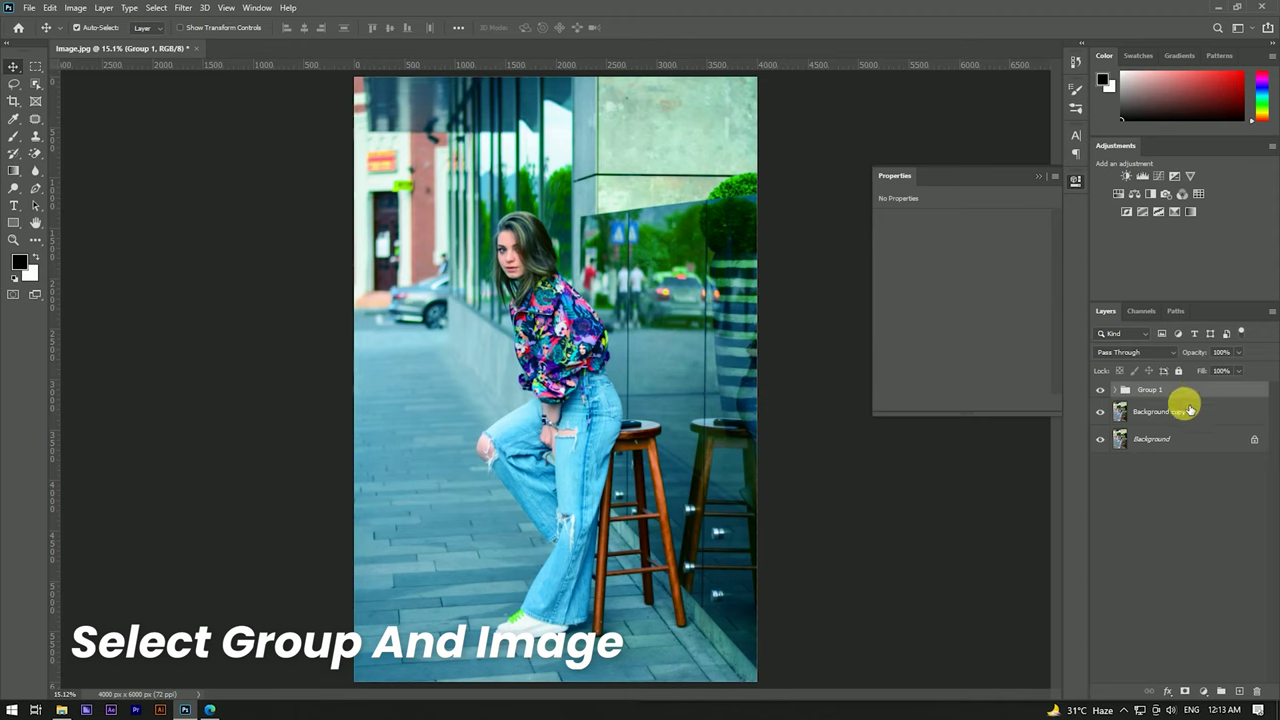
pyautogui.hotkey('ctrl', 'alt', 'shift', 'e')
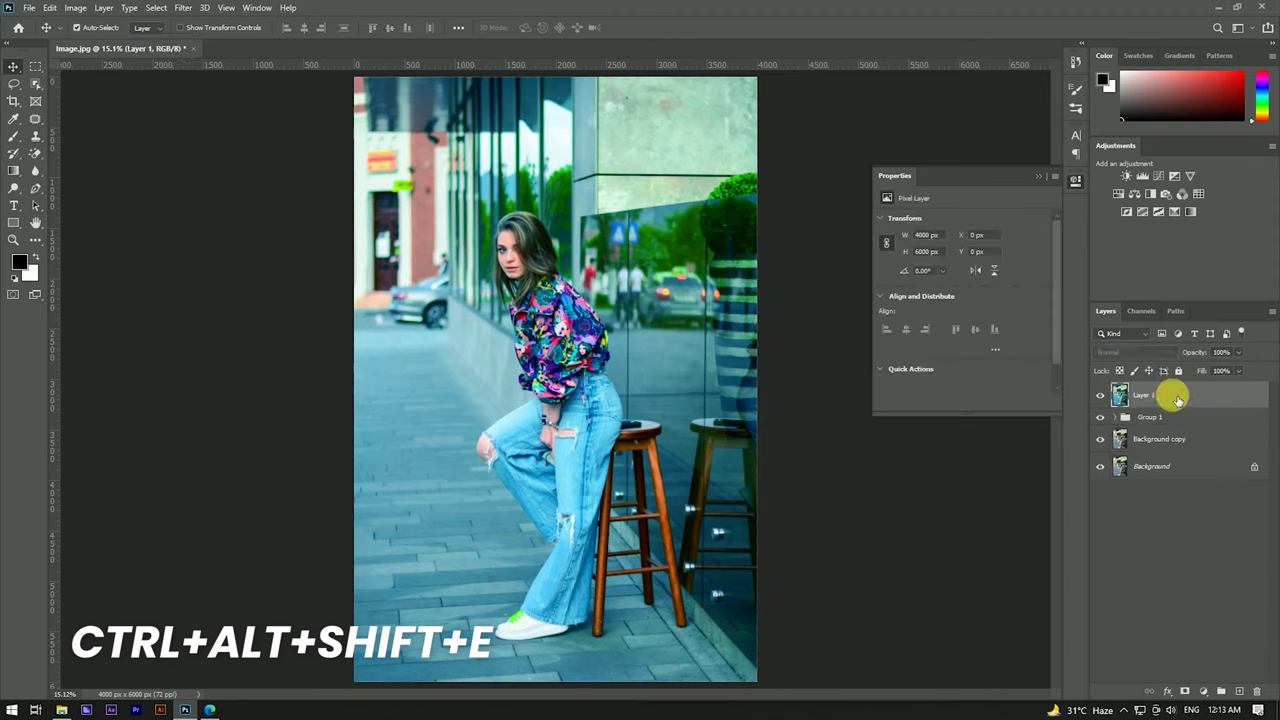
pyautogui.doubleClick(1148, 396)
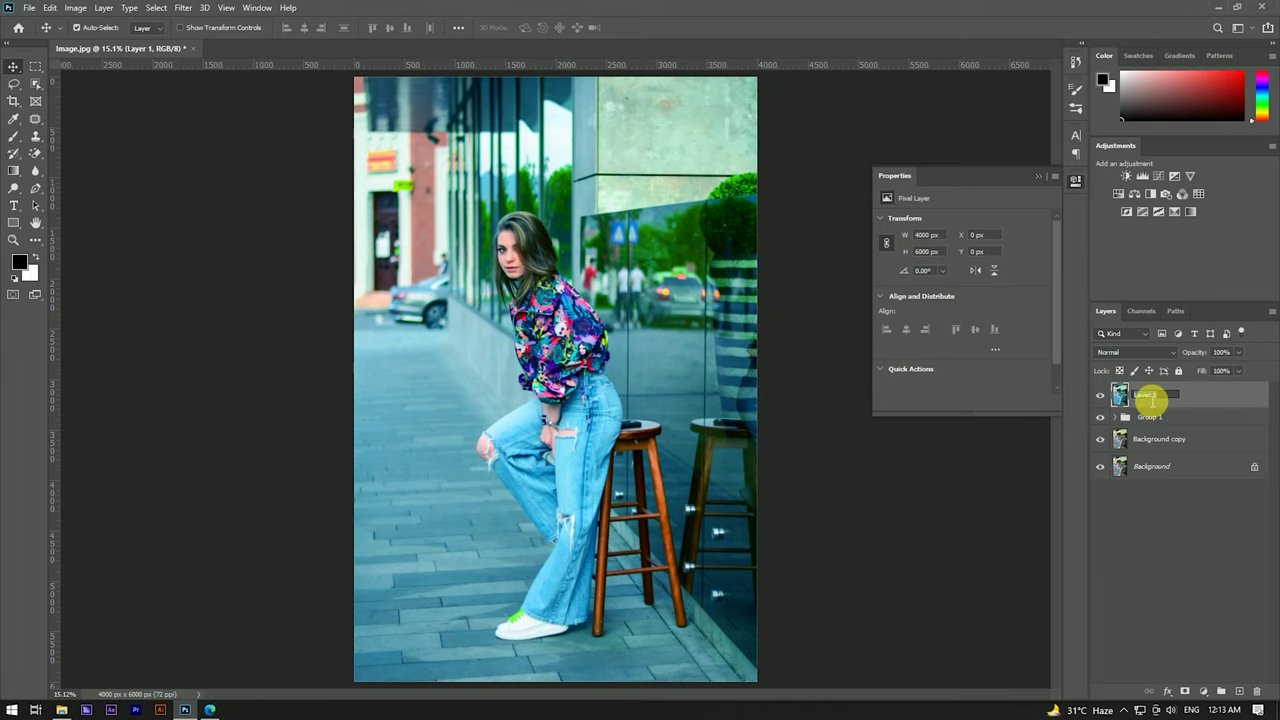
pyautogui.write('Texture')
pyautogui.press('Return')
pyautogui.moveTo(1220, 391); pyautogui.dragTo(1239, 691)
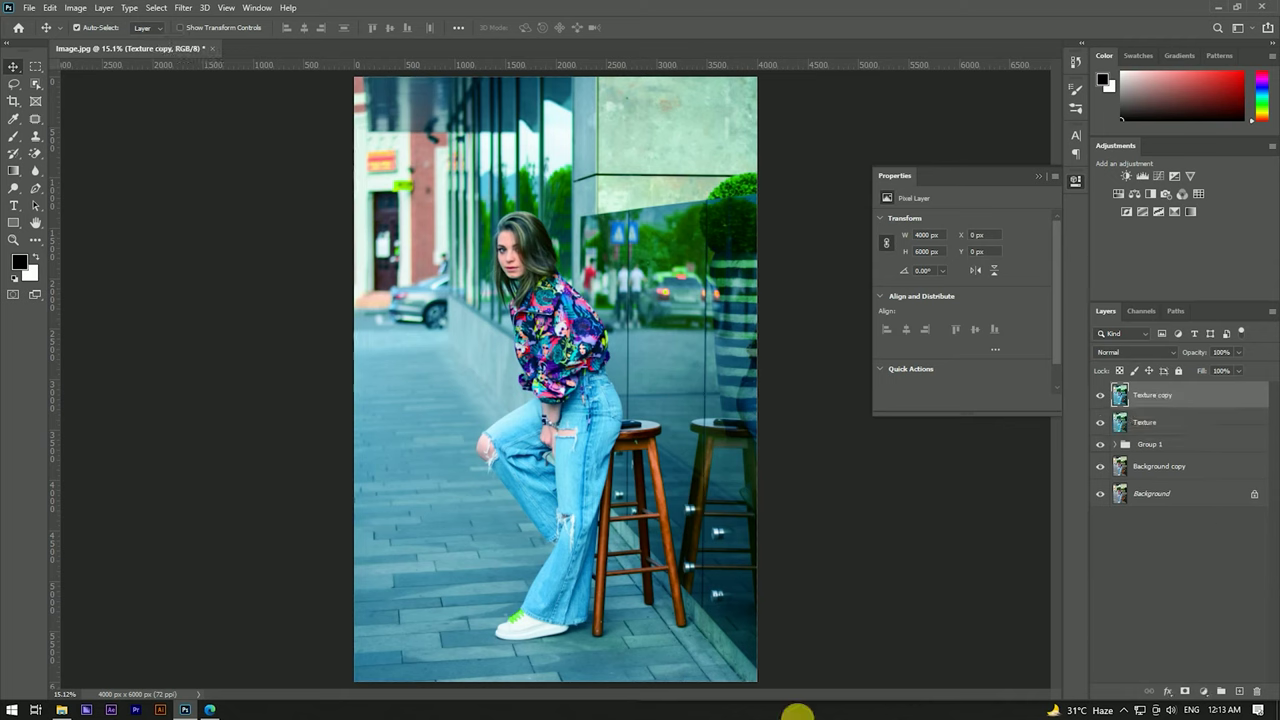
# - Open Camera Raw on Texture copy and set Temperature -8 with Vibrance -8
pyautogui.click(183, 8)
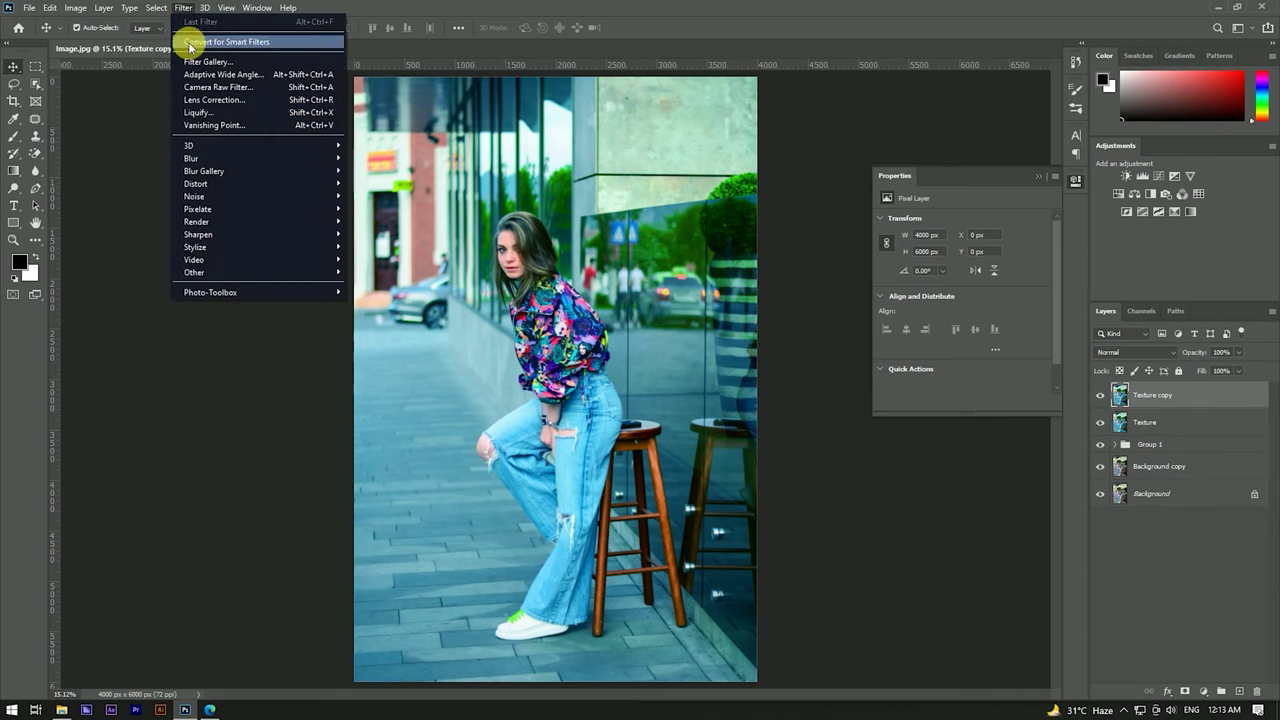
pyautogui.click(299, 87)
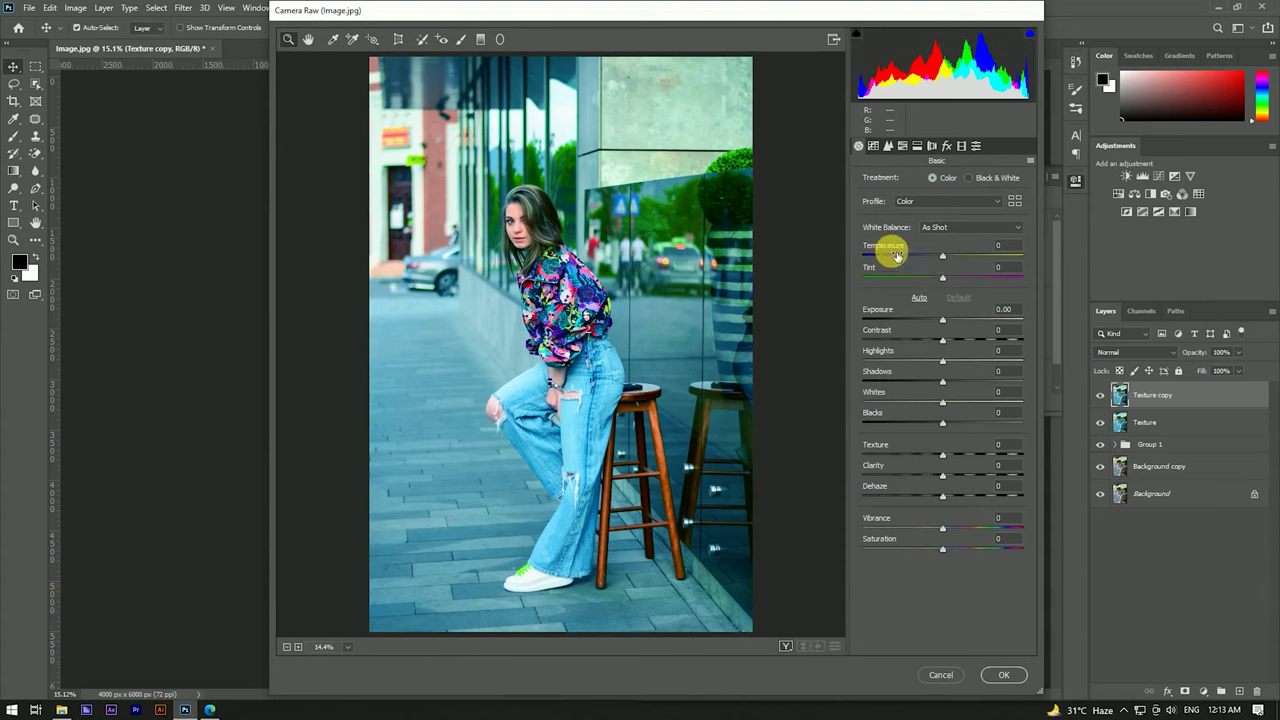
pyautogui.moveTo(945, 260); pyautogui.dragTo(934, 261)
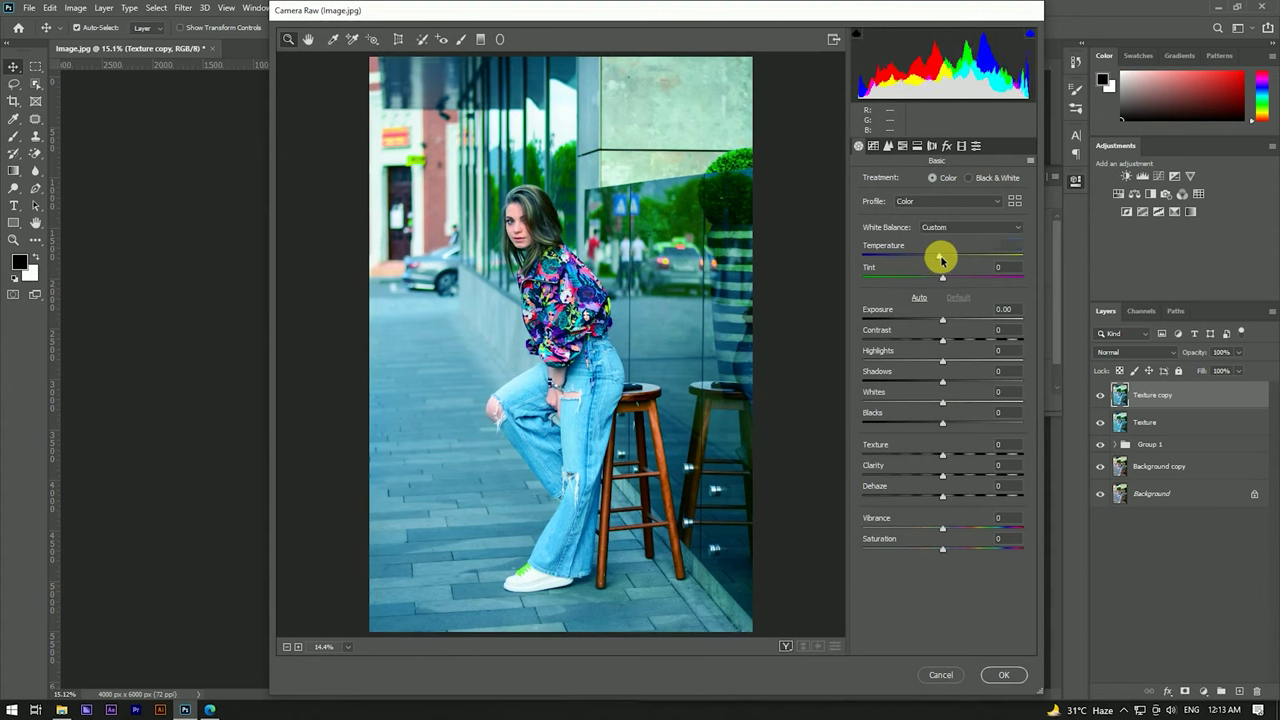
pyautogui.moveTo(934, 260); pyautogui.dragTo(937, 260)
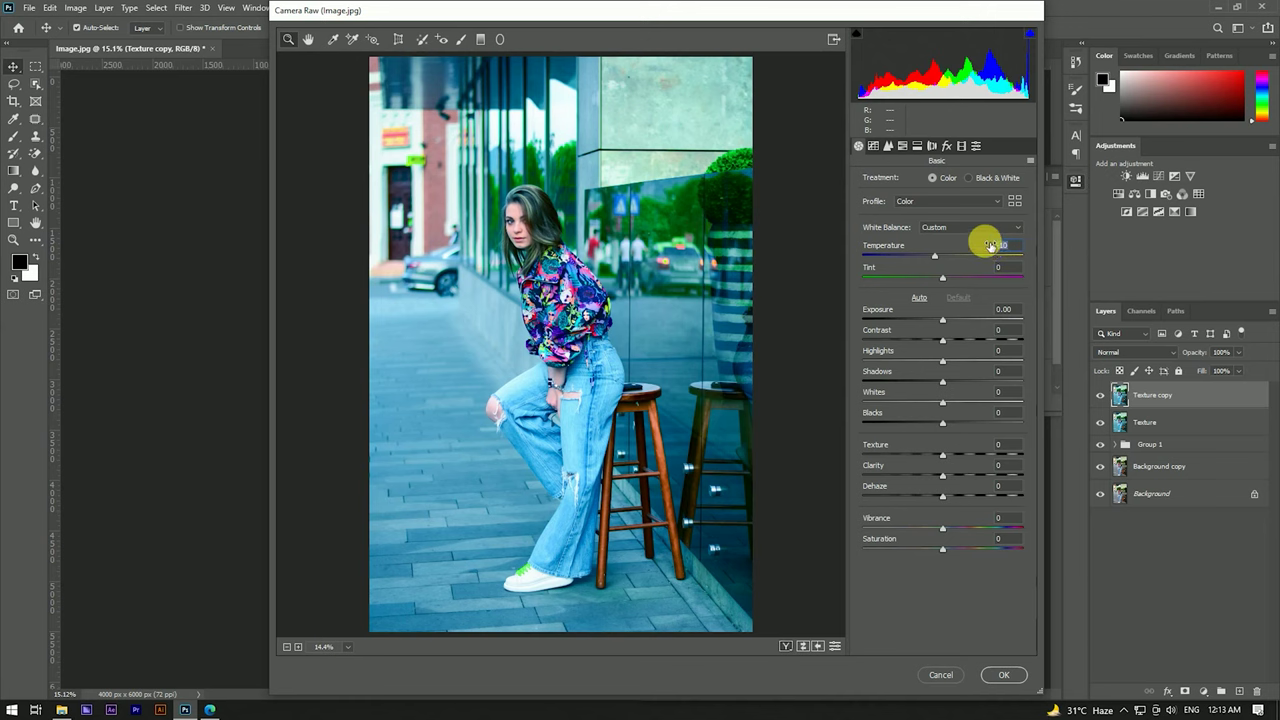
pyautogui.press('BackSpace')
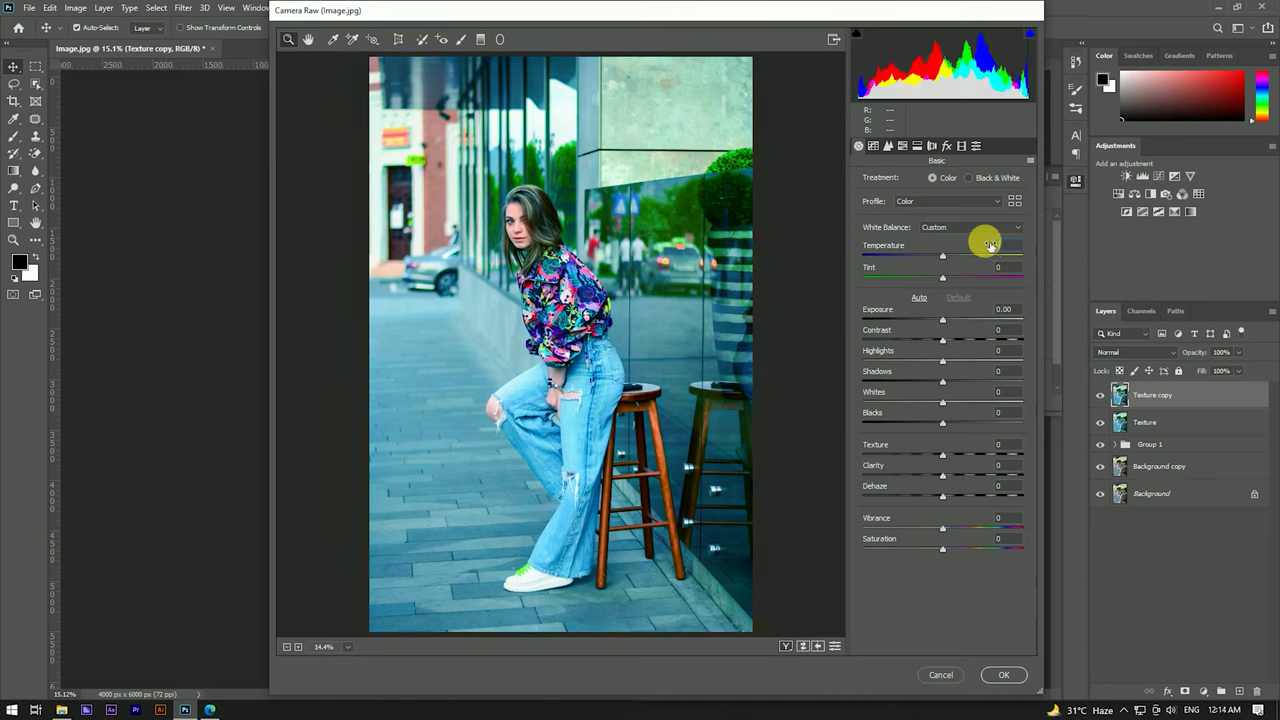
pyautogui.write('-8')
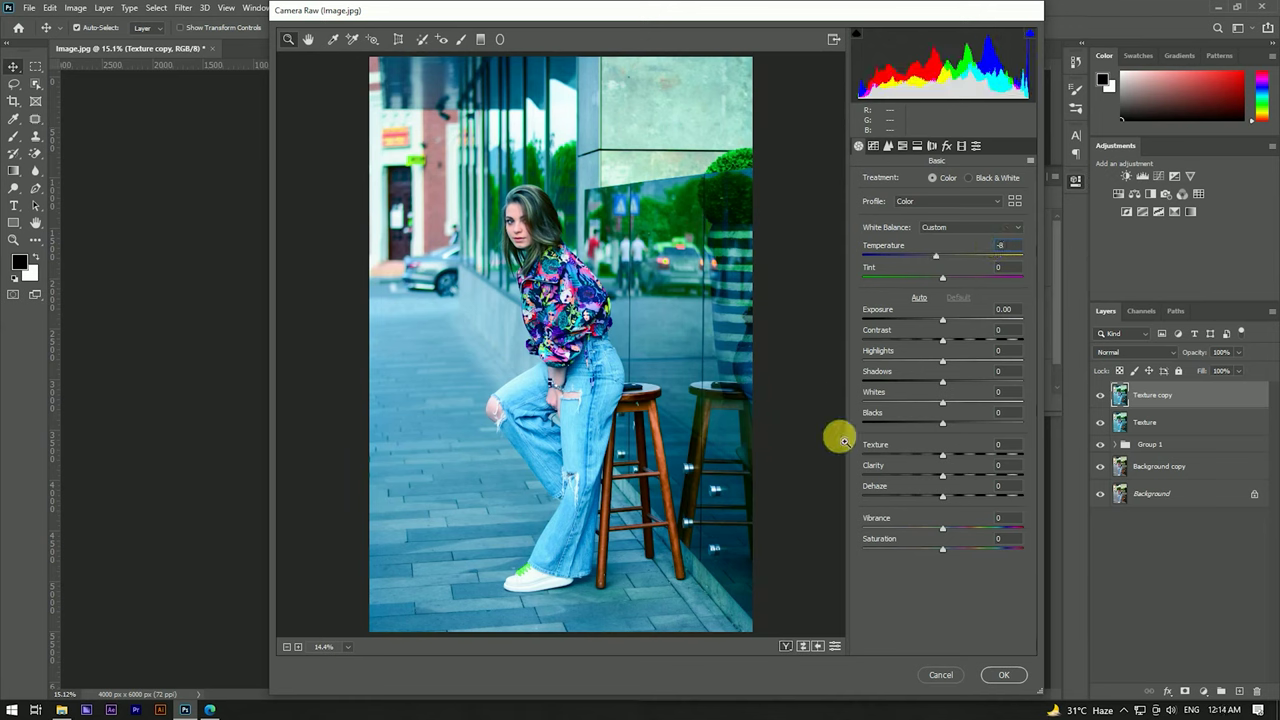
pyautogui.moveTo(942, 530); pyautogui.dragTo(937, 532)
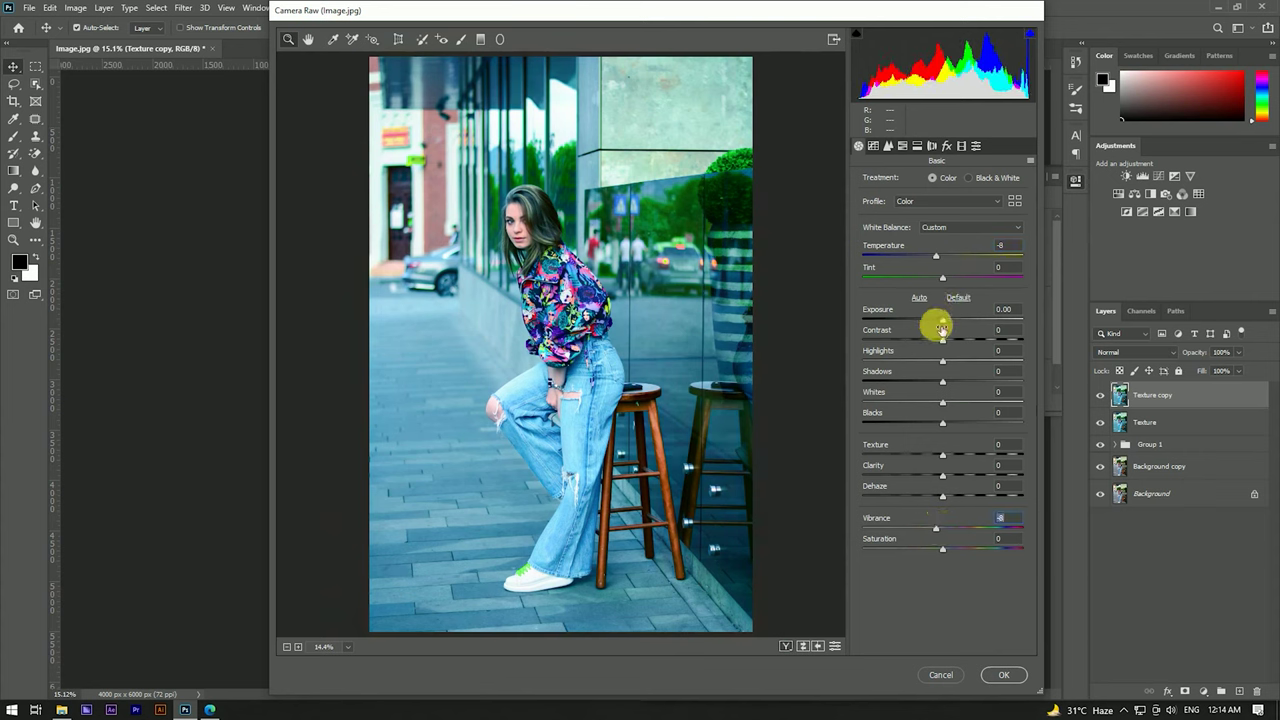
# - Set the post-crop vignette Amount to -40
pyautogui.click(946, 147)
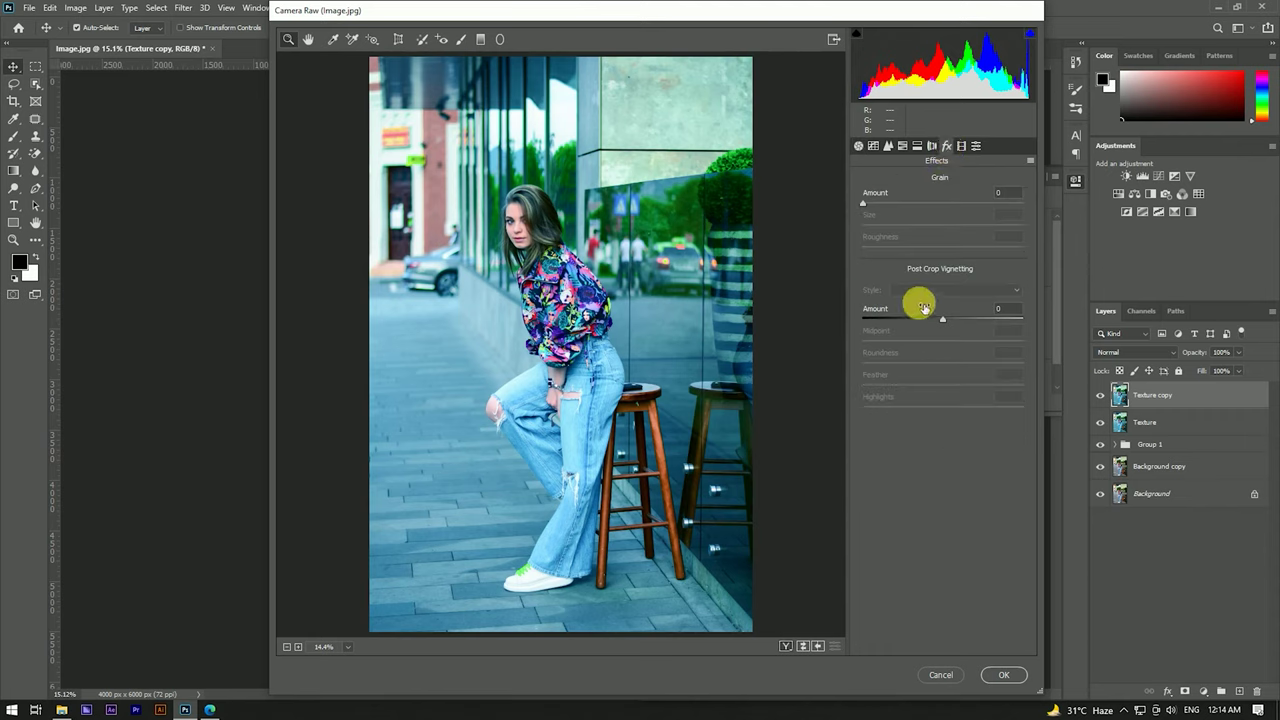
pyautogui.moveTo(942, 321); pyautogui.dragTo(902, 321)
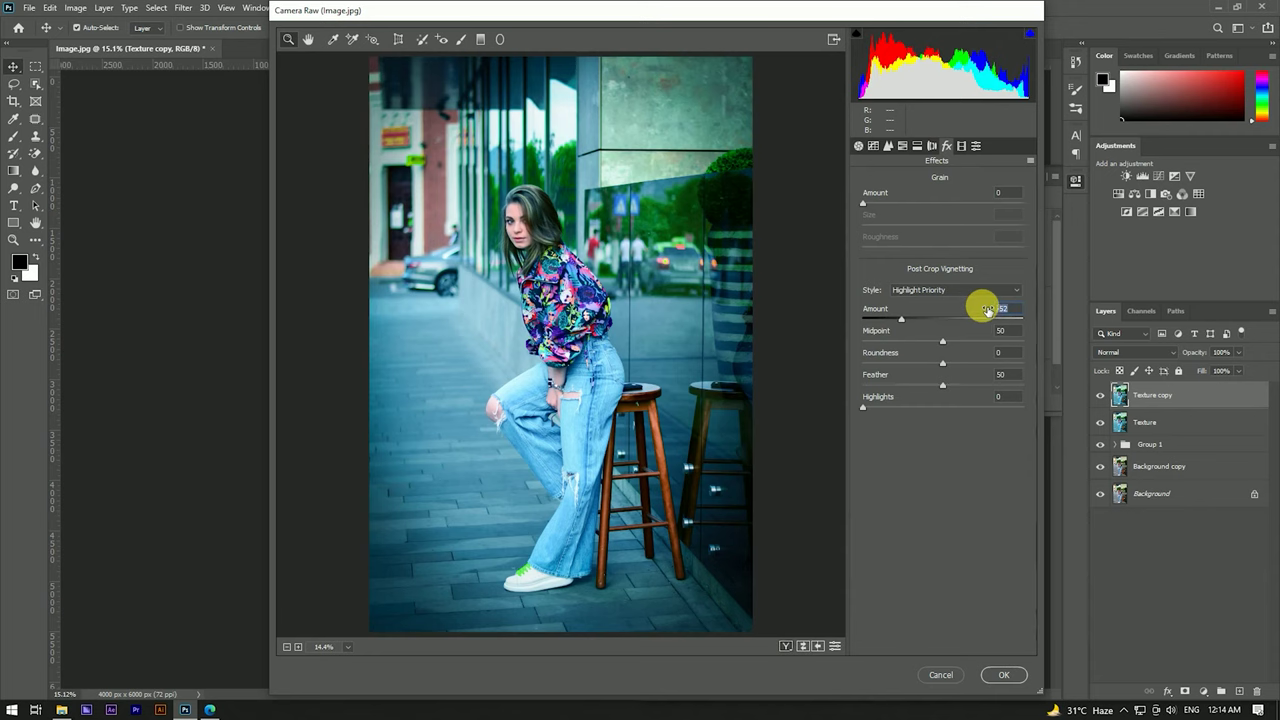
pyautogui.write('40')
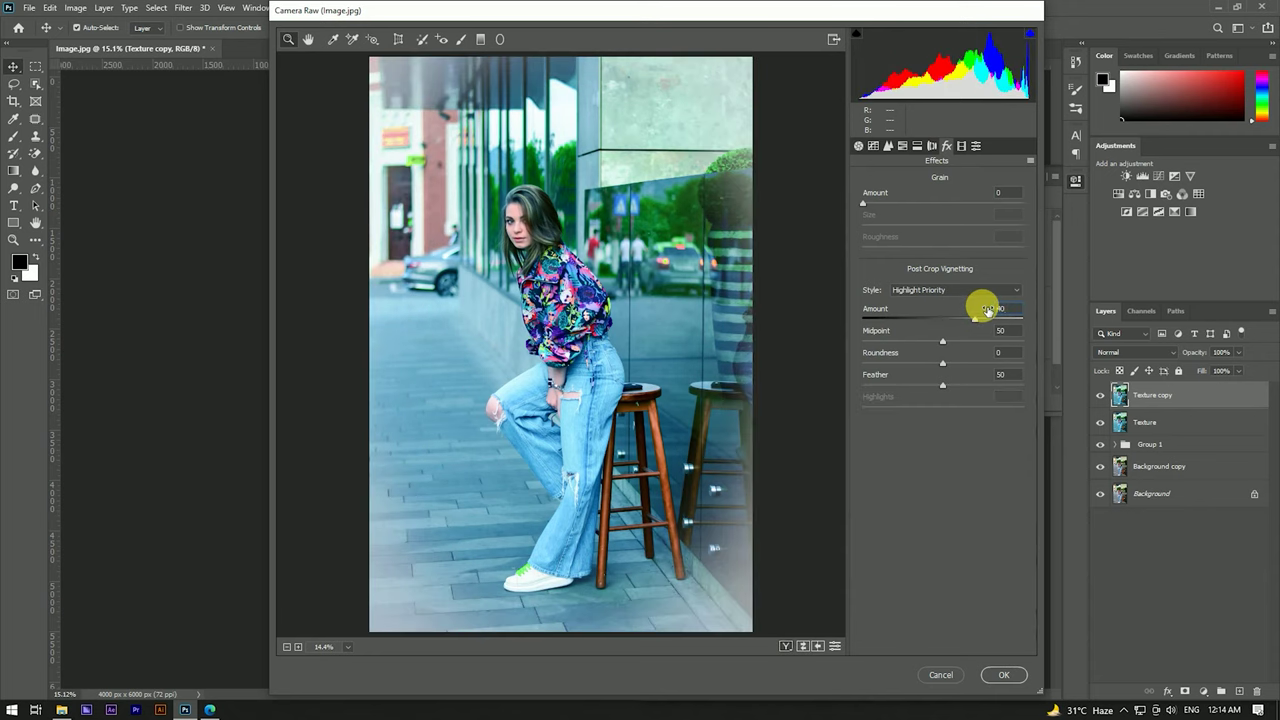
pyautogui.write('-40')
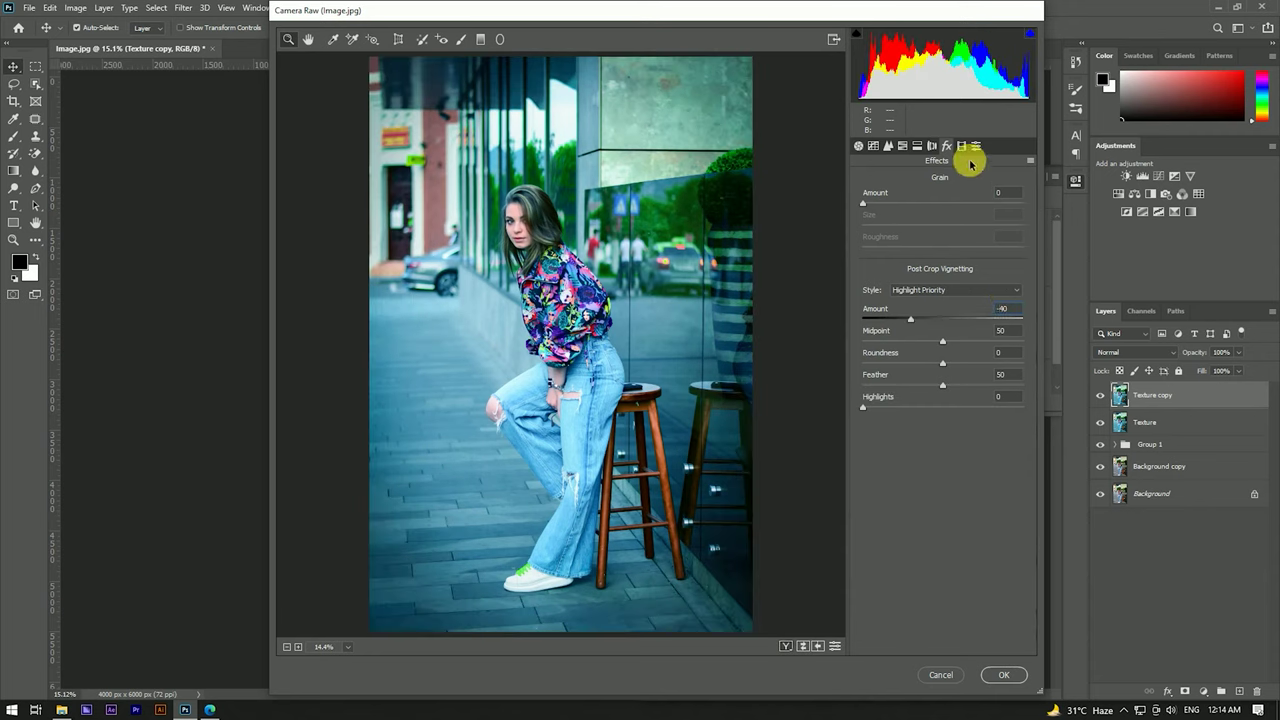
# - Set the Blue Primary Hue to -60 and Saturation to +18 in Calibration
pyautogui.click(962, 147)
pyautogui.moveTo(942, 397); pyautogui.dragTo(897, 398)
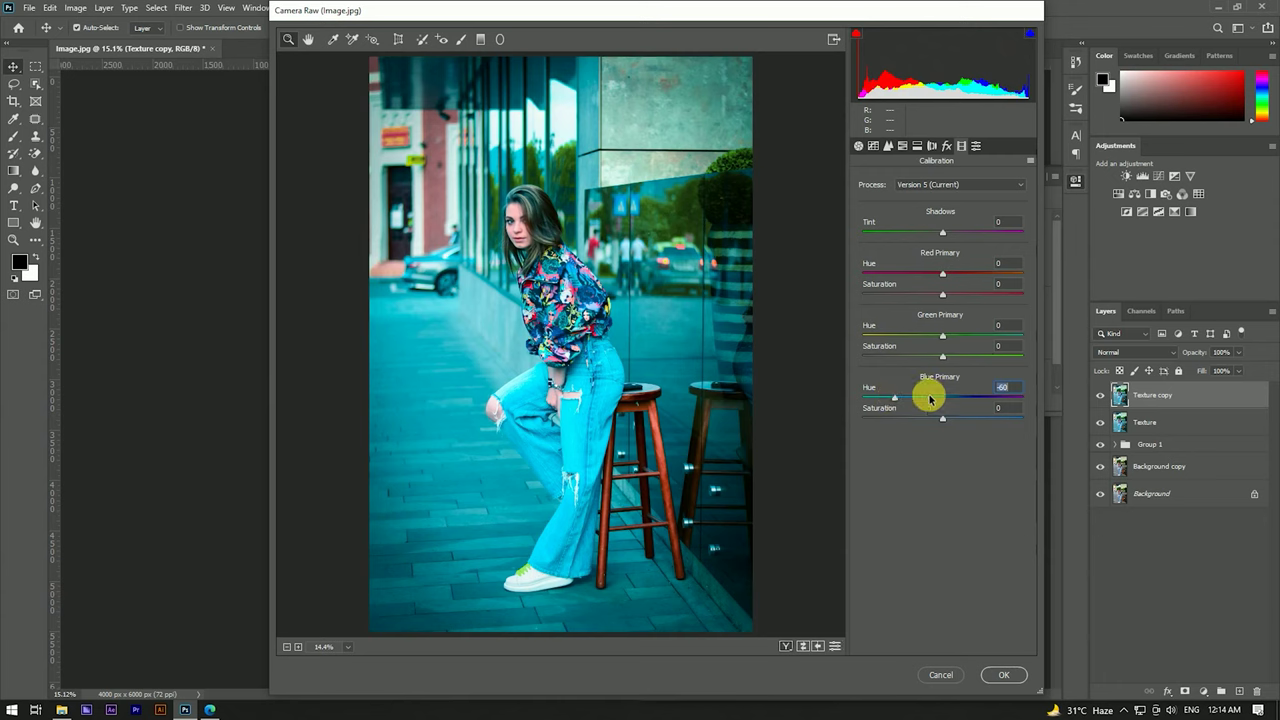
pyautogui.click(988, 388)
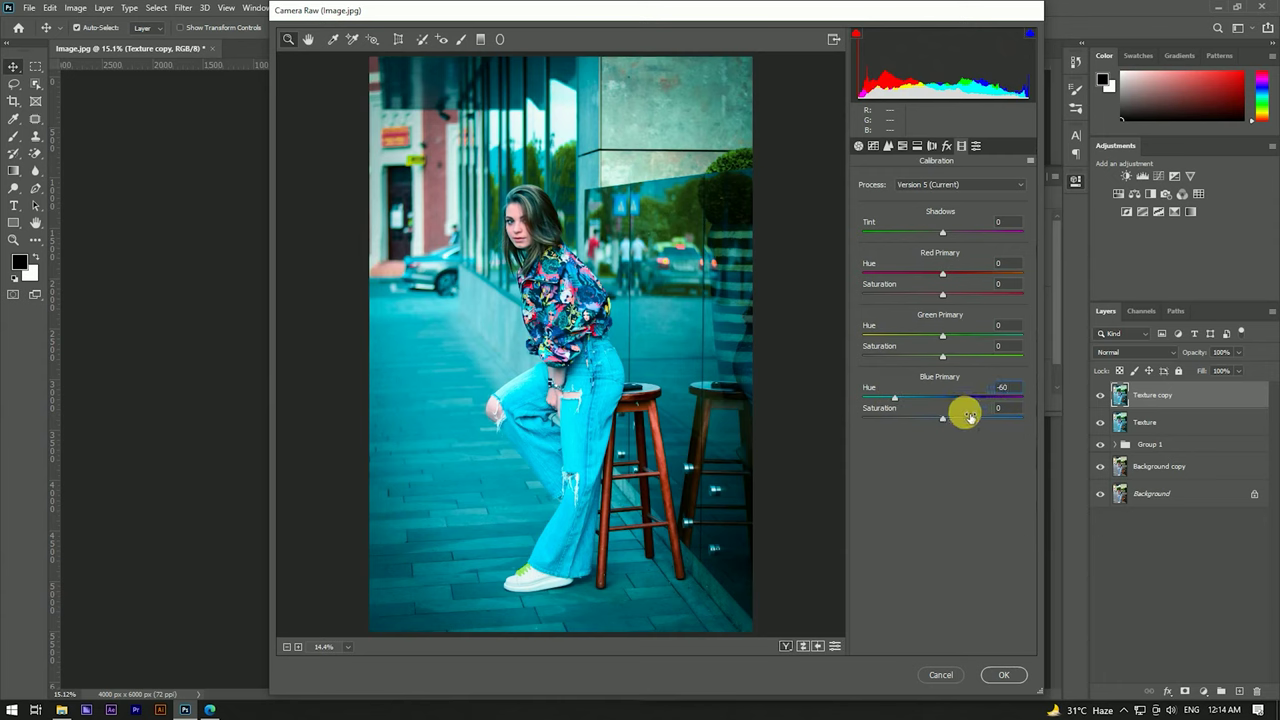
pyautogui.moveTo(943, 420); pyautogui.dragTo(955, 420)
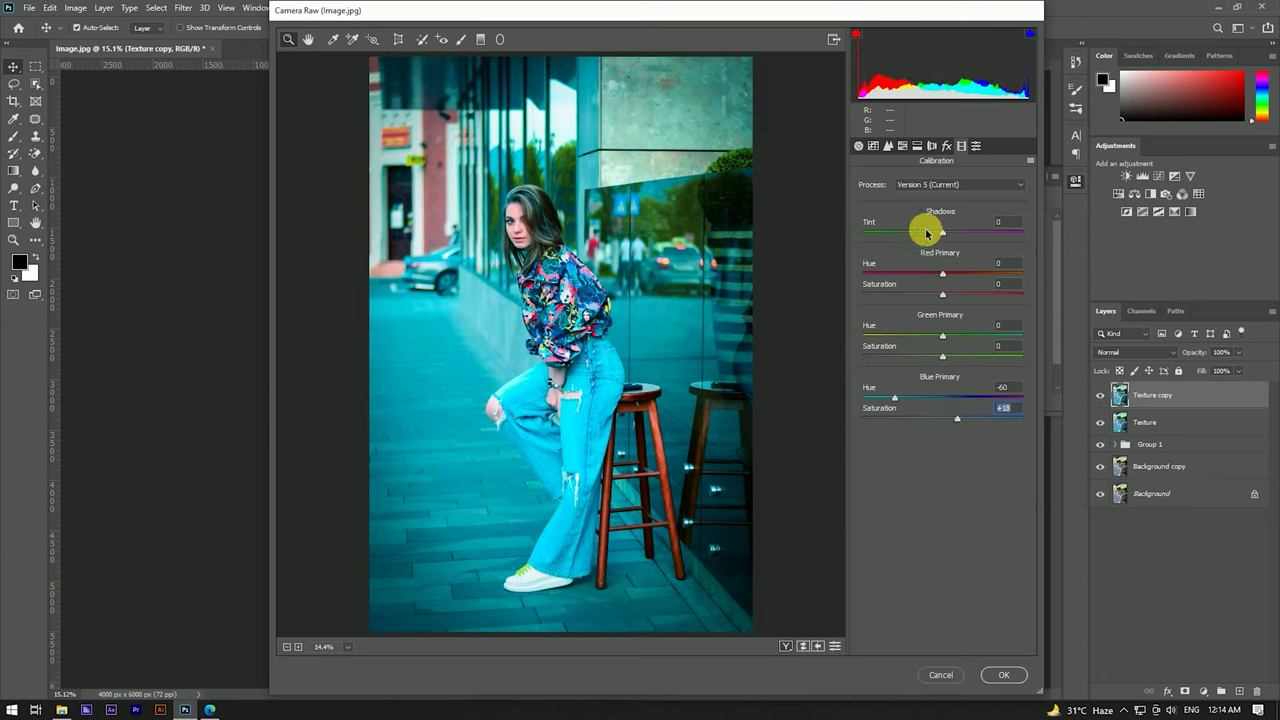
pyautogui.click(946, 146)
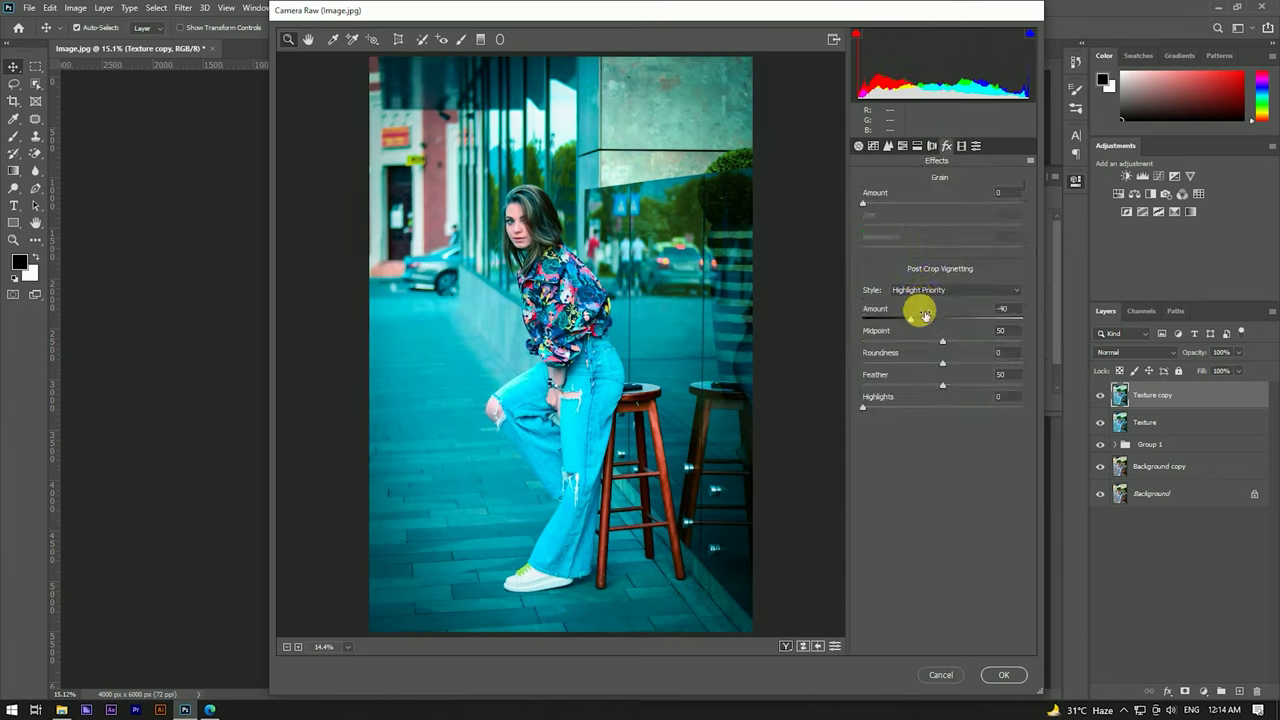
pyautogui.click(902, 150)
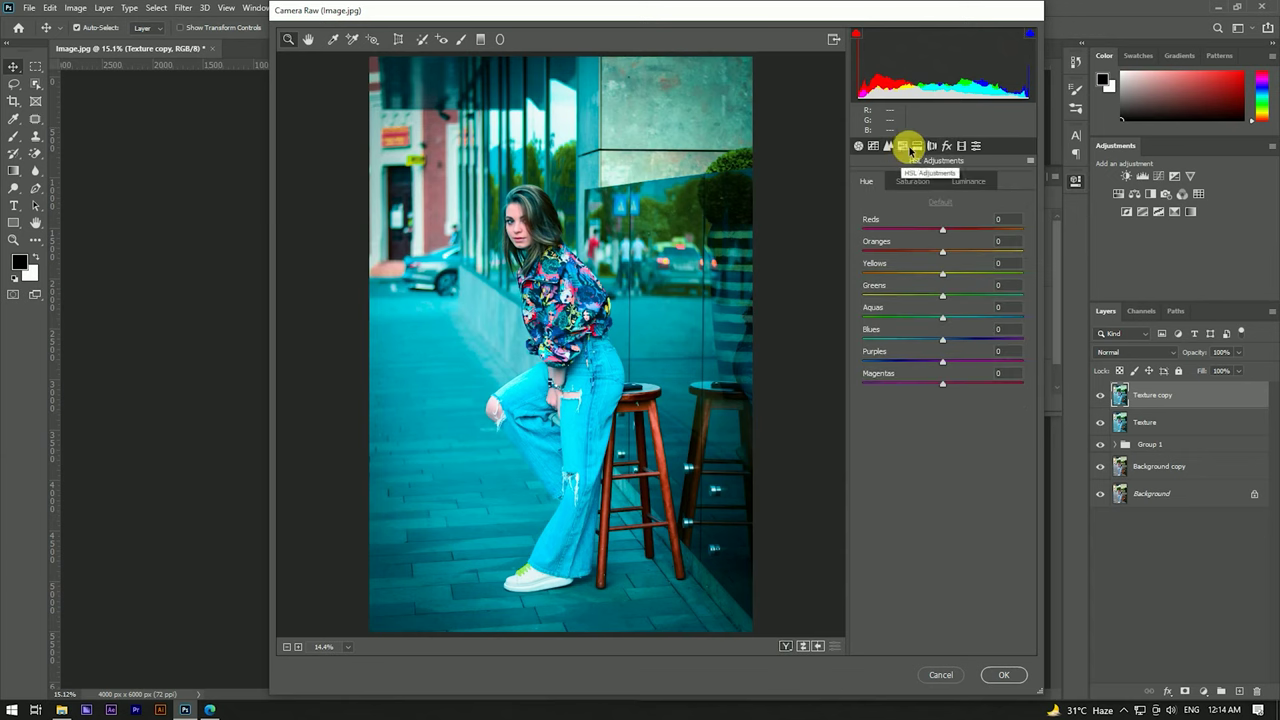
# - Set HSL hues Aquas +14, Greens -28 and Reds -81, then apply the Camera Raw filter
pyautogui.moveTo(944, 320); pyautogui.dragTo(955, 320)
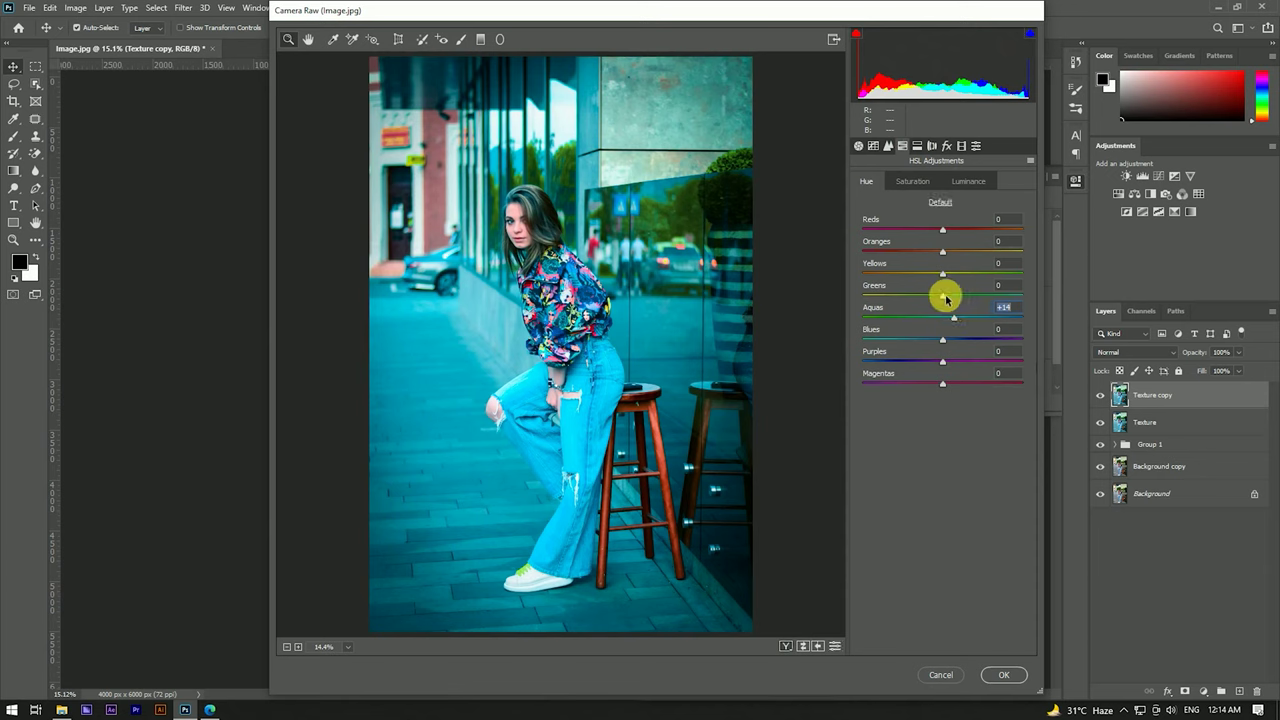
pyautogui.moveTo(944, 298)
pyautogui.mouseDown()
pyautogui.moveTo(964, 296)
pyautogui.moveTo(925, 296)
pyautogui.mouseUp()
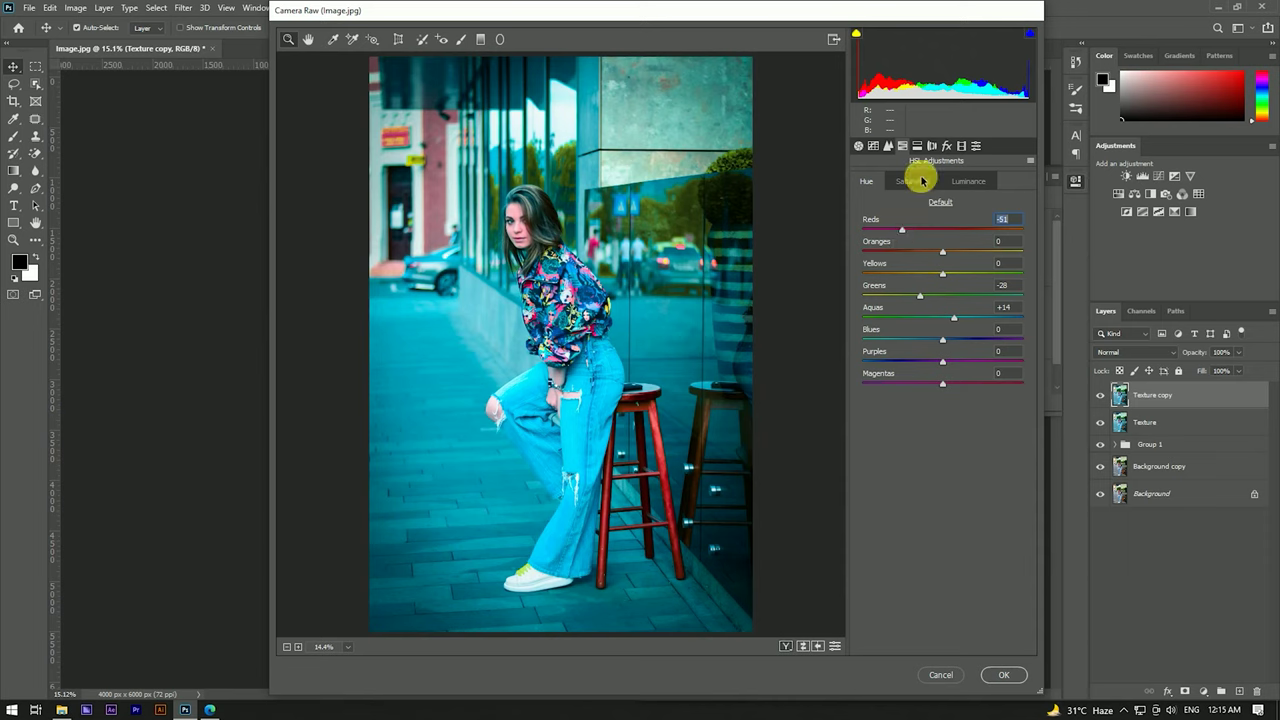
pyautogui.click(1004, 675)
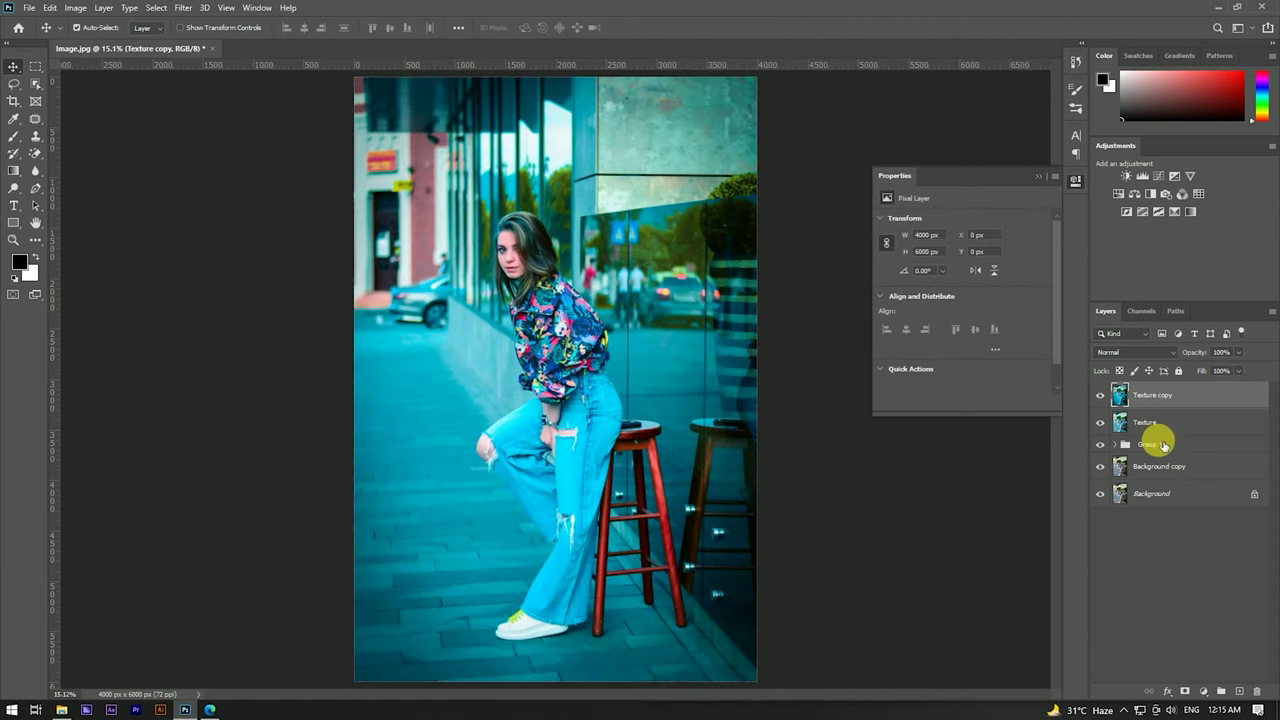
# - Merge Texture and Texture copy into a single layer, then convert it to an embedded smart object
pyautogui.click(1178, 446)
pyautogui.click(1171, 421)
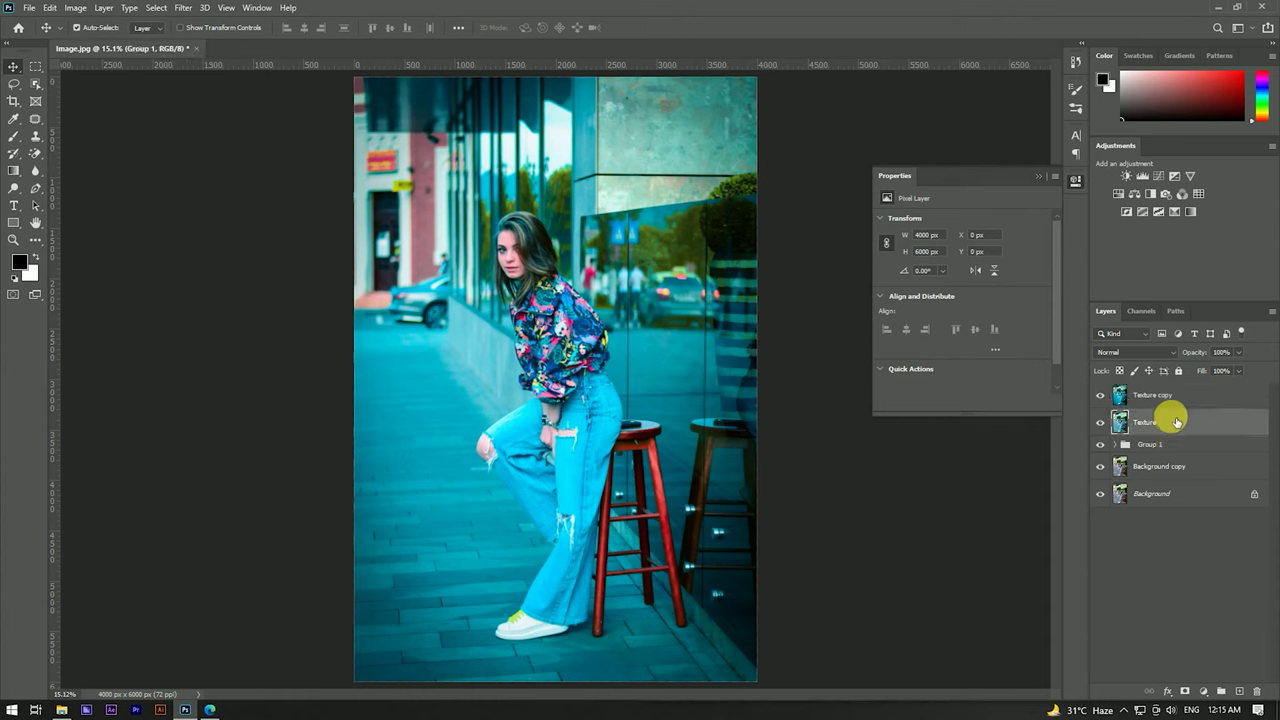
pyautogui.keyDown('shift'); pyautogui.click(1170, 396); pyautogui.keyUp('shift')
pyautogui.rightClick(1171, 396)
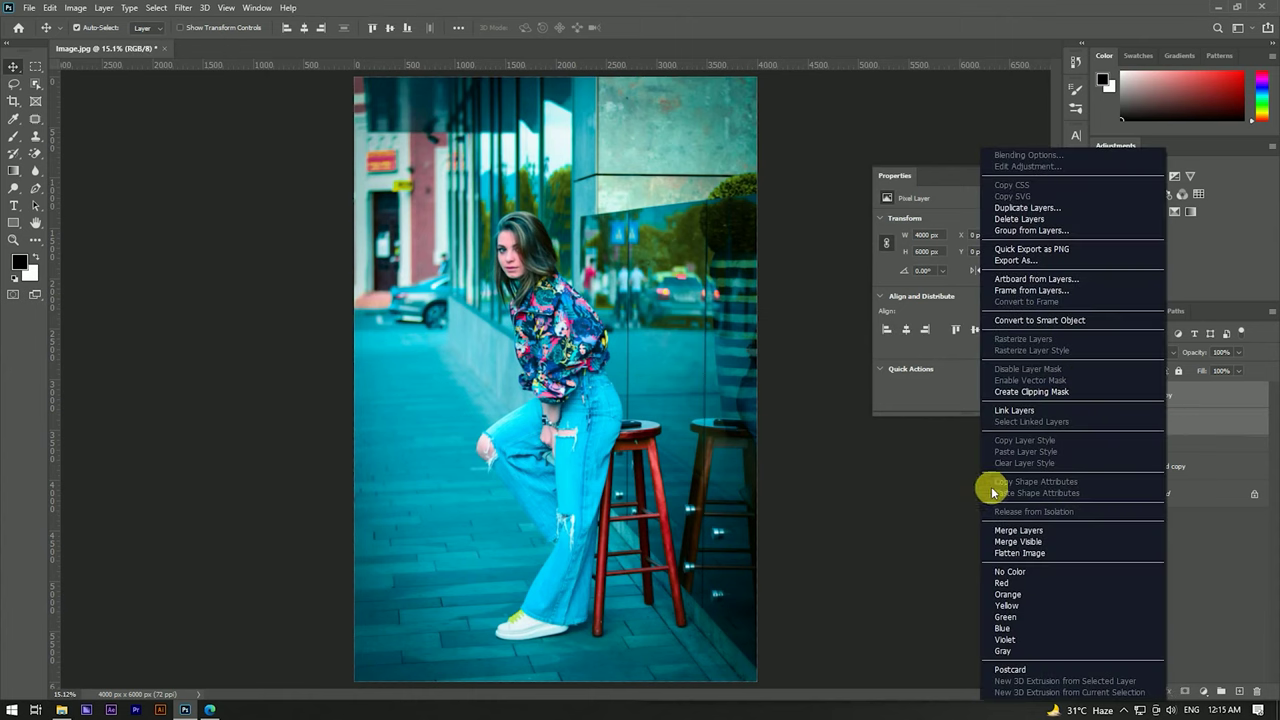
pyautogui.click(1037, 530)
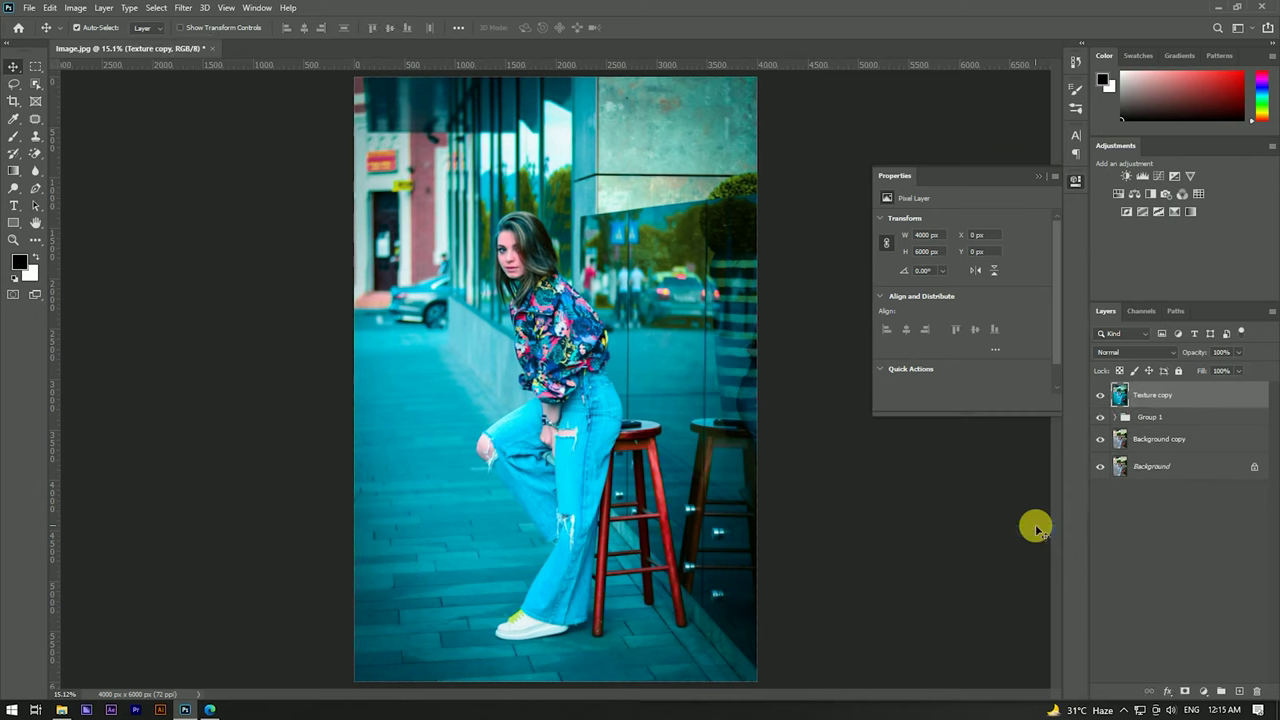
pyautogui.rightClick(1188, 402)
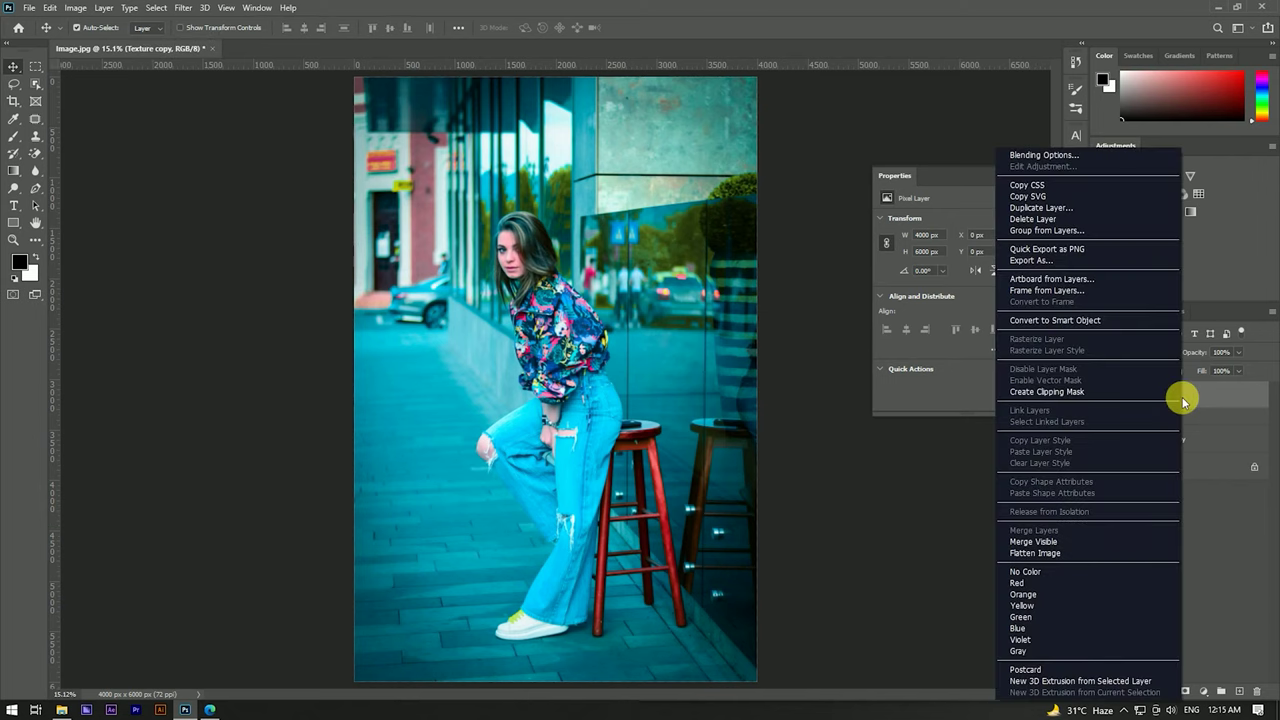
pyautogui.click(1052, 321)
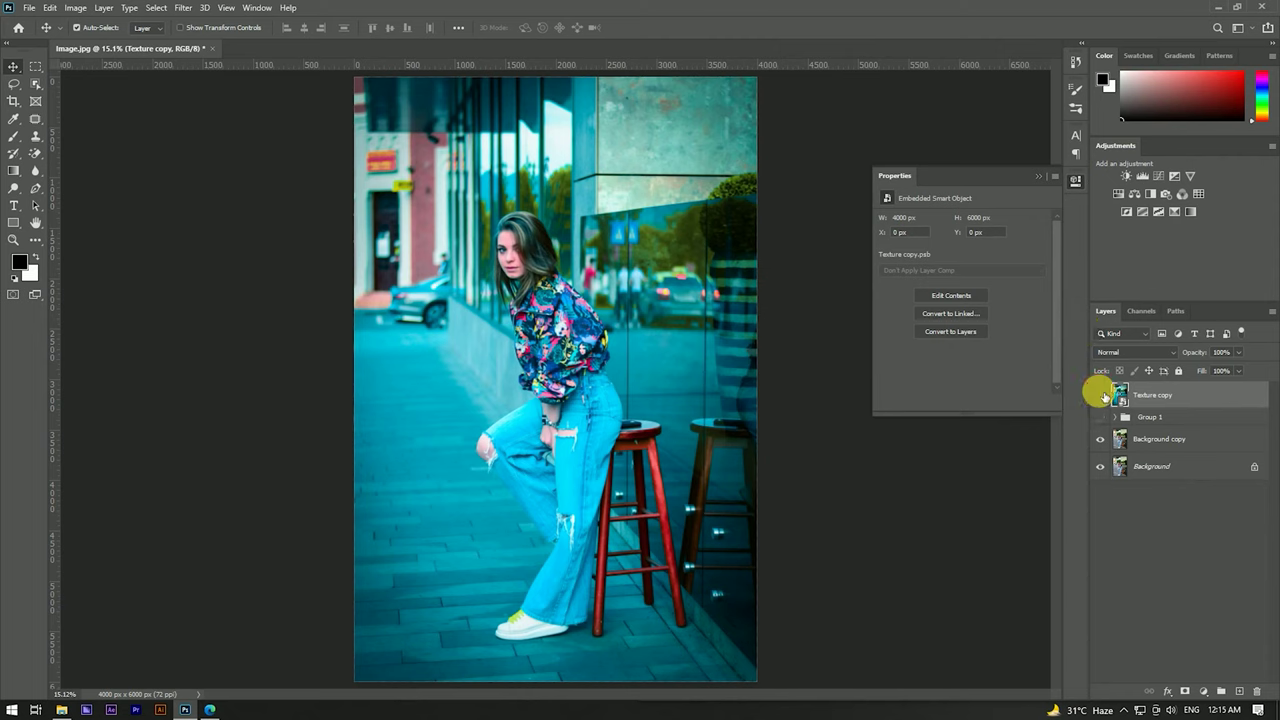
pyautogui.click(1101, 395)
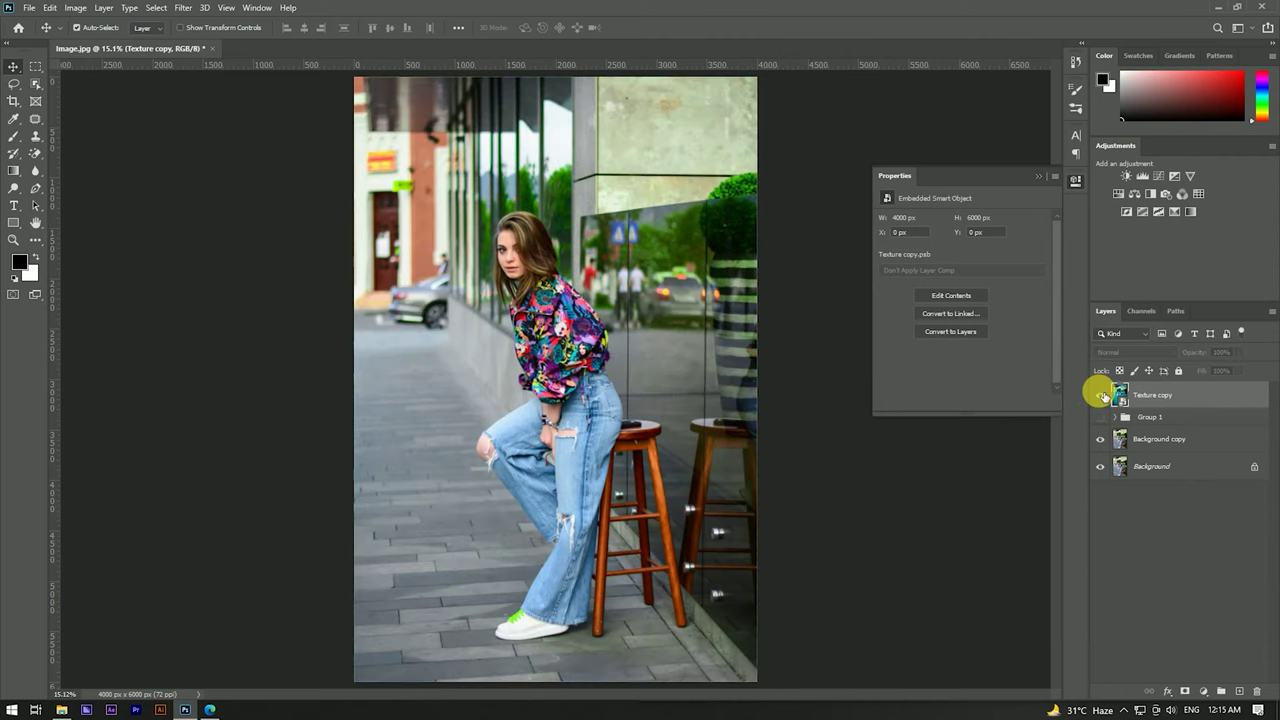
pyautogui.click(1101, 395)
pyautogui.click(1101, 395)
pyautogui.click(1101, 395)
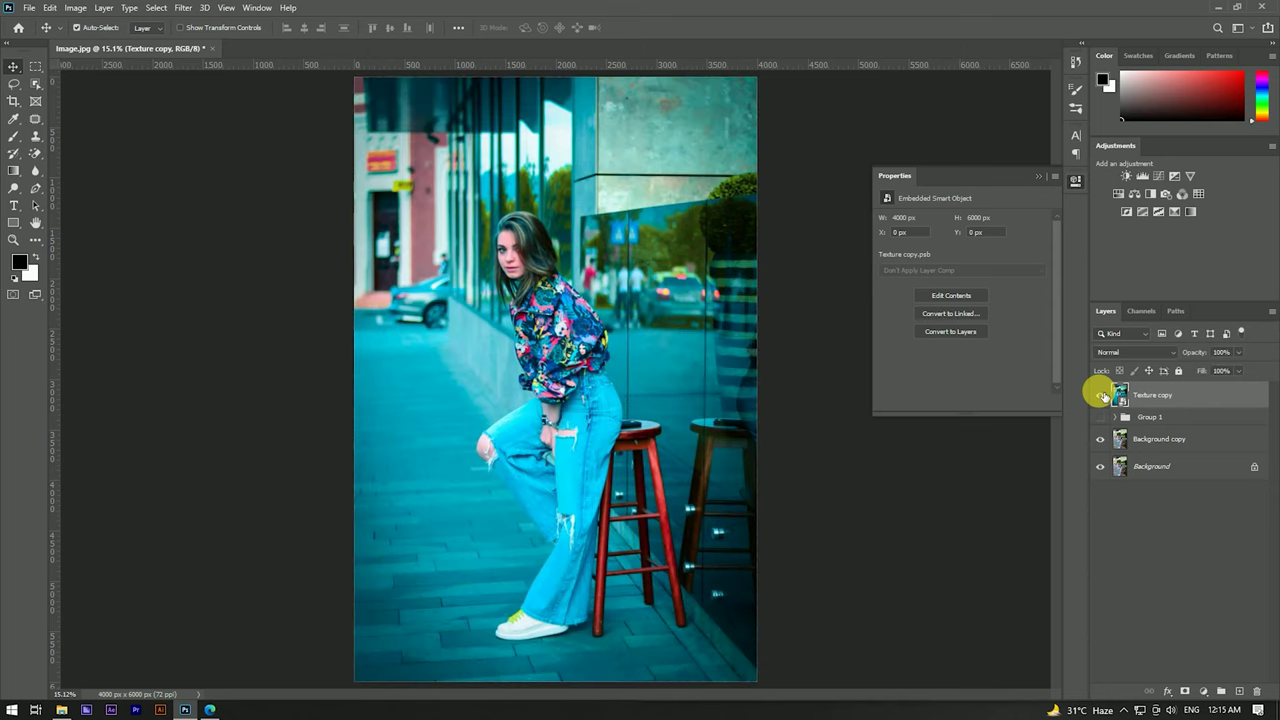
pyautogui.click(1101, 395)
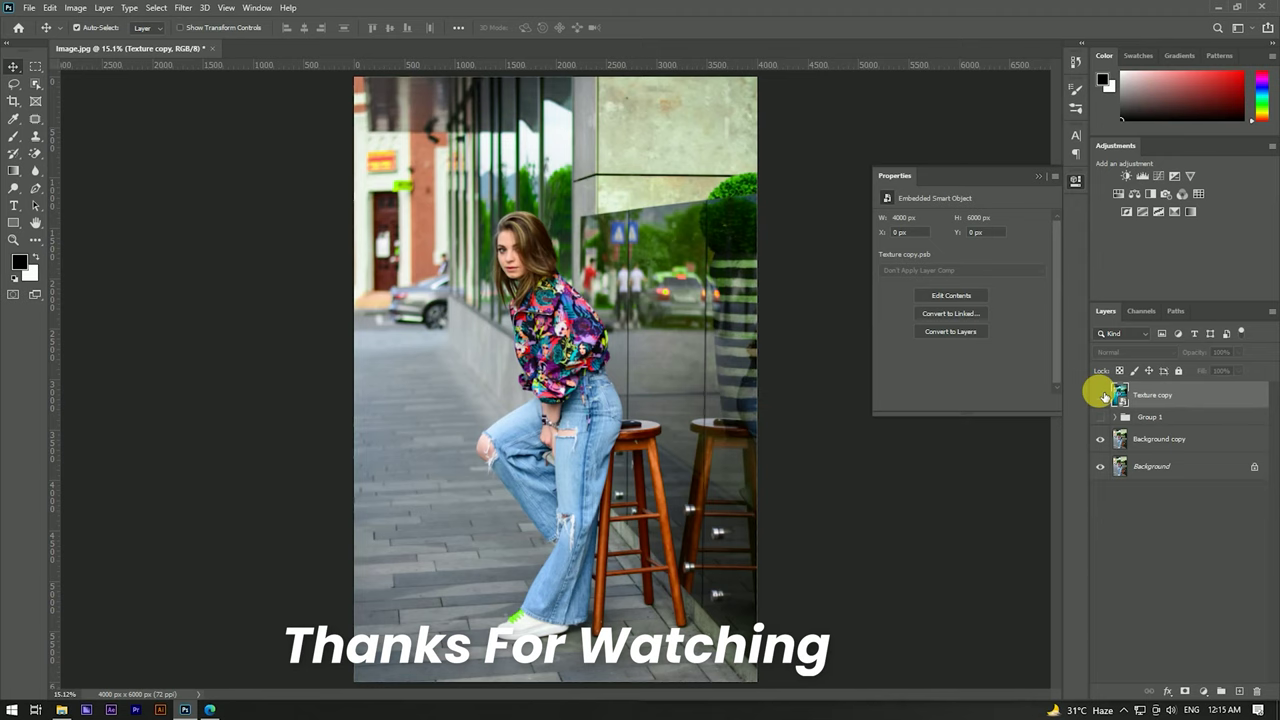
pyautogui.click(1101, 395)
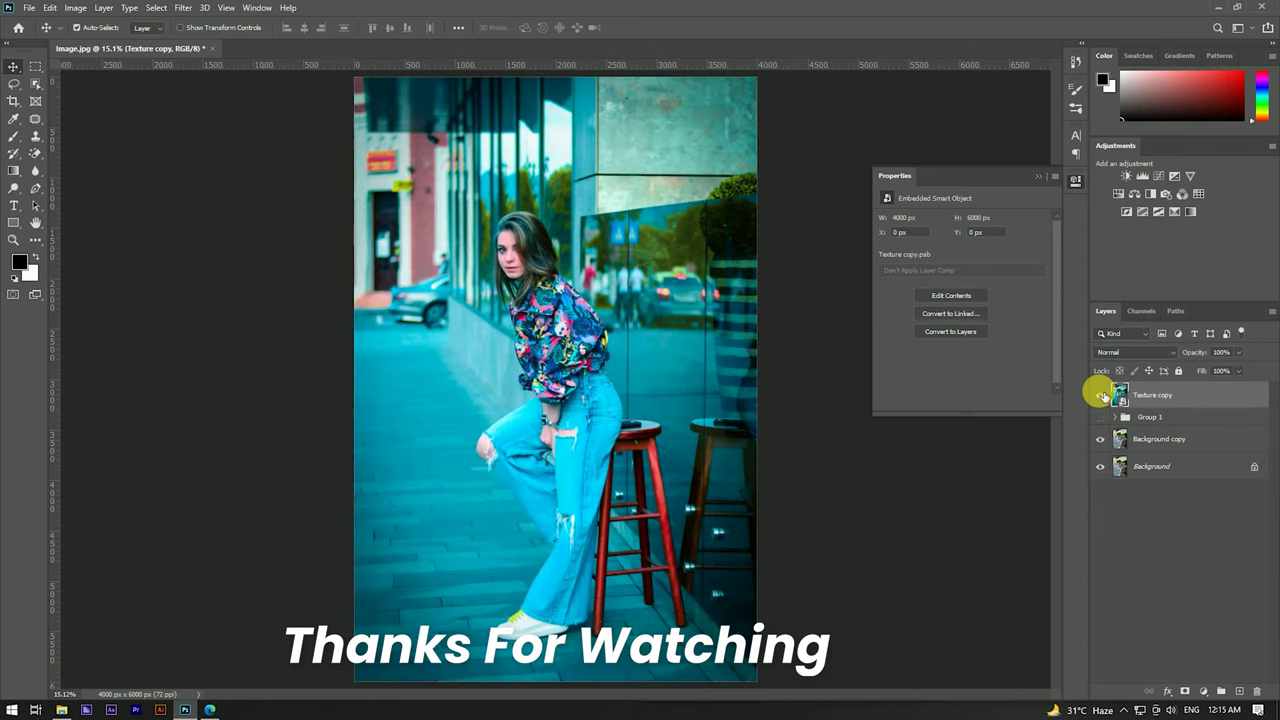